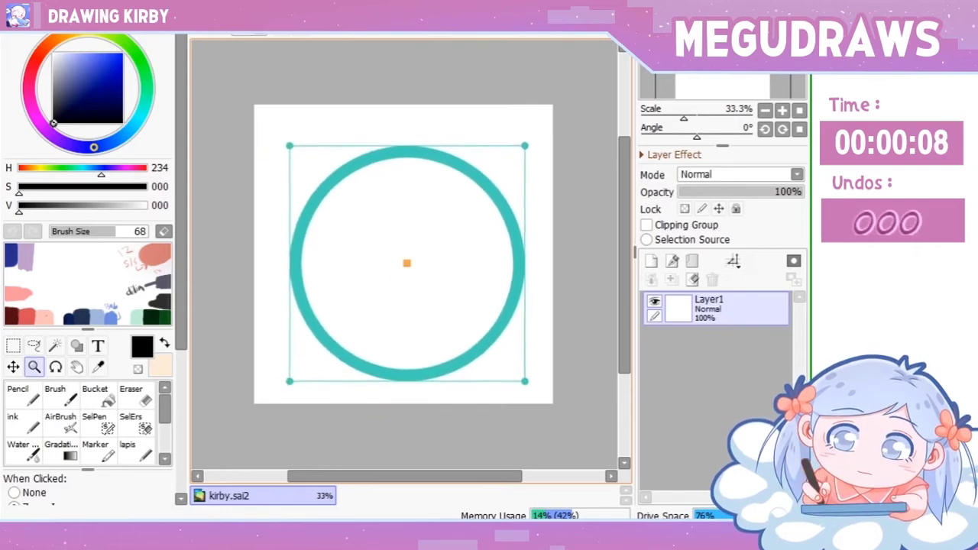
- Shrink the circle ruler, centre it in the upper part of the canvas, and trace it with the Pencil as the body outline
drag(524, 133, 500, 157)
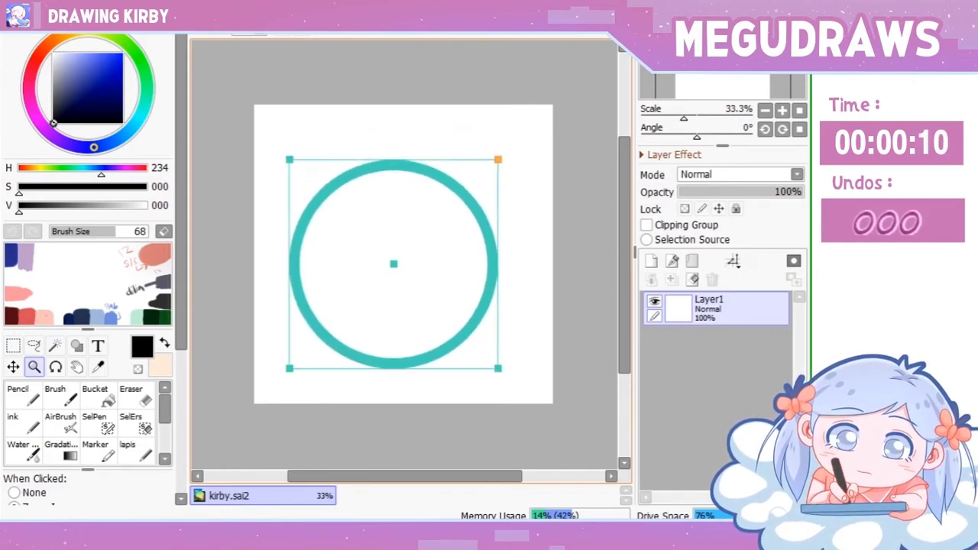
drag(392, 265, 415, 236)
key(Return)
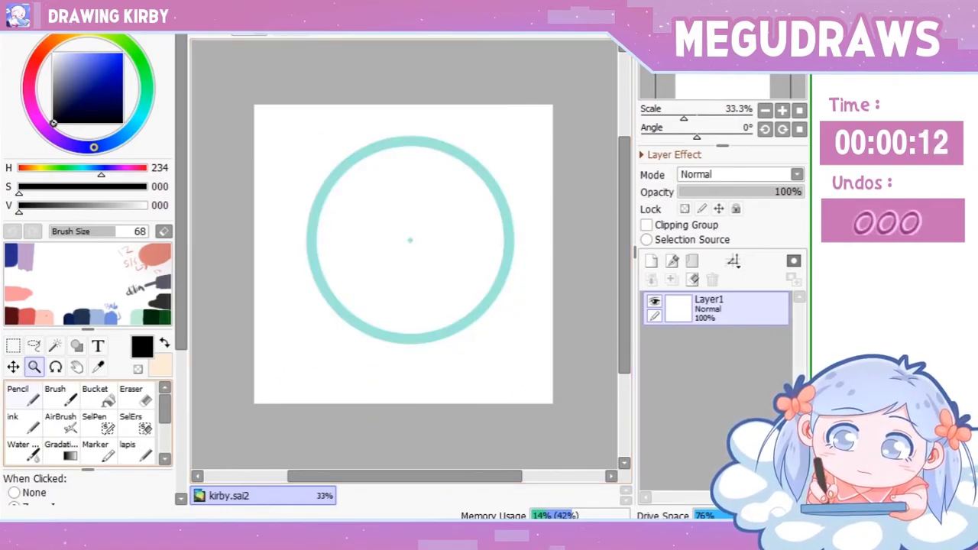
key(n)
mouse_move(391, 139)
mouse_down()
mouse_move(309, 214)
mouse_move(513, 229)
mouse_move(374, 140)
mouse_up()
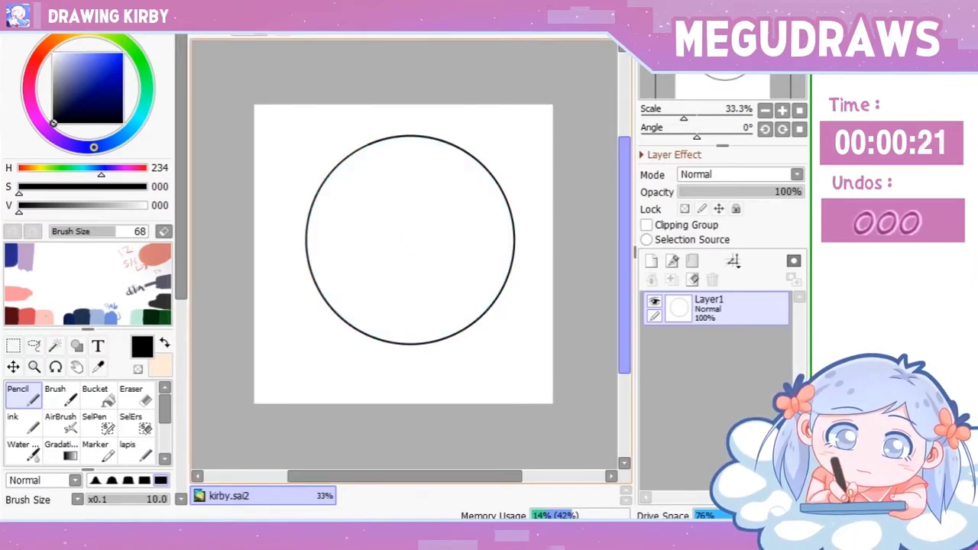
- Put the body circle's layer into a new folder and add a new layer above it inside that folder
click(691, 261)
drag(718, 342, 718, 308)
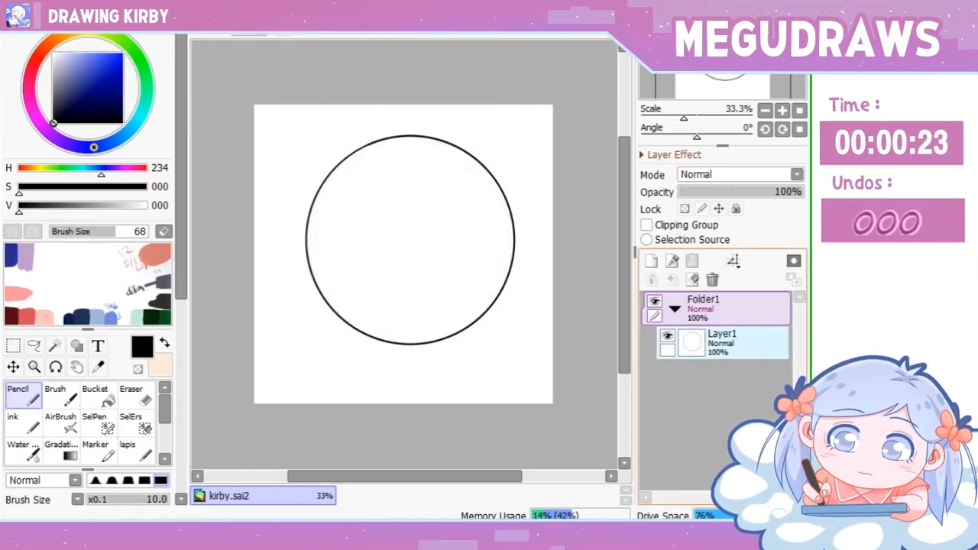
click(651, 261)
- Draw rounded arms at the body's upper right and lower left with the Pencil, and add another layer above the arms
scroll(425, 259, up, 2)
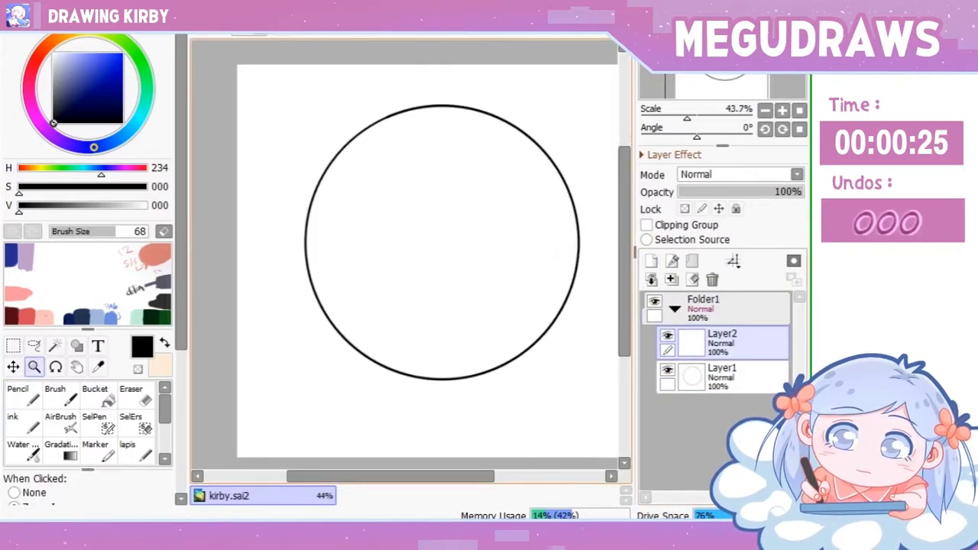
key(n)
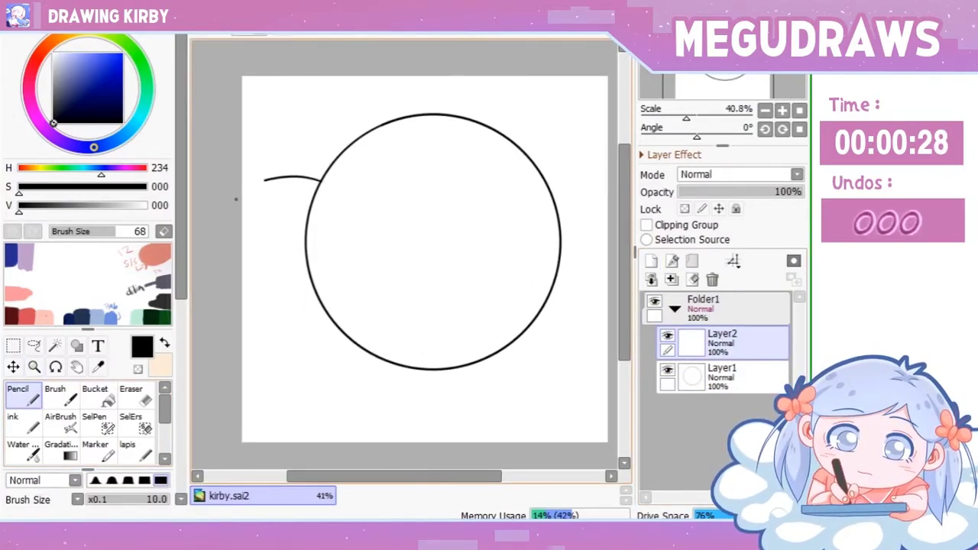
key(ctrl+z)
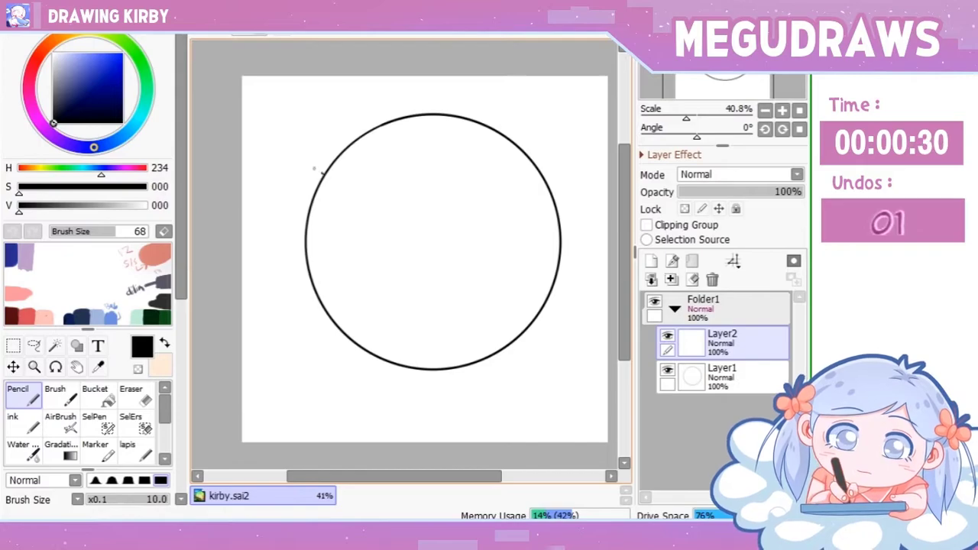
key(ctrl+z)
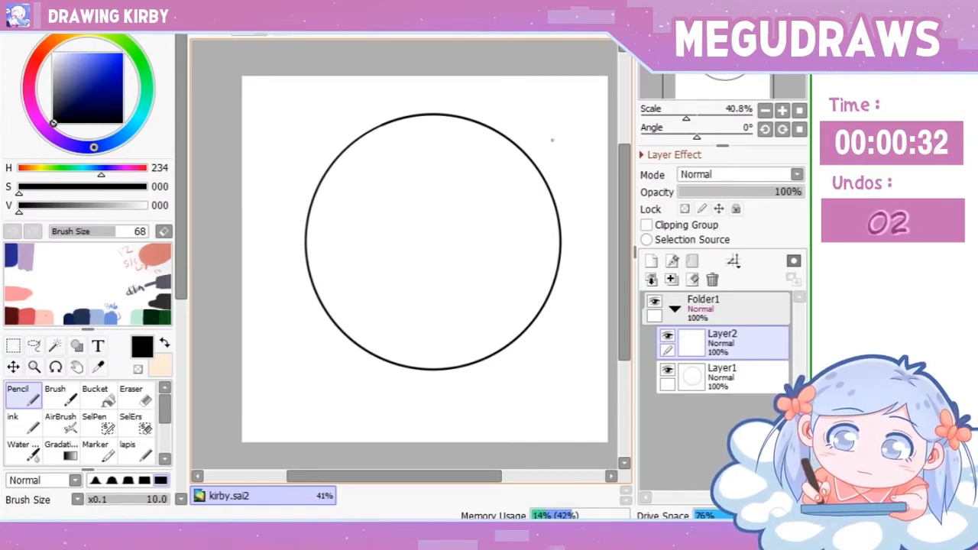
mouse_move(520, 144)
mouse_down()
mouse_move(588, 138)
mouse_move(570, 238)
mouse_up()
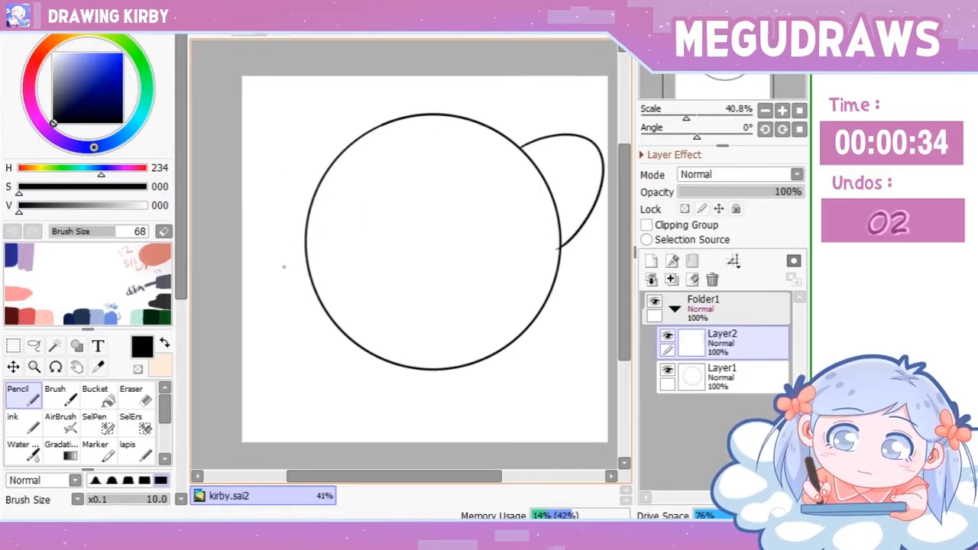
drag(309, 253, 334, 348)
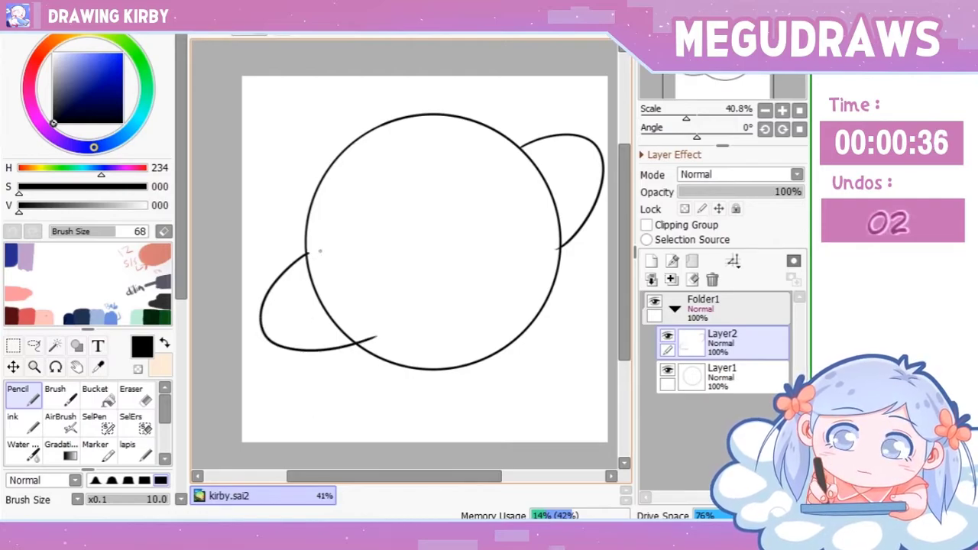
mouse_move(465, 247)
mouse_down()
mouse_move(432, 247)
mouse_move(447, 247)
mouse_up()
click(650, 260)
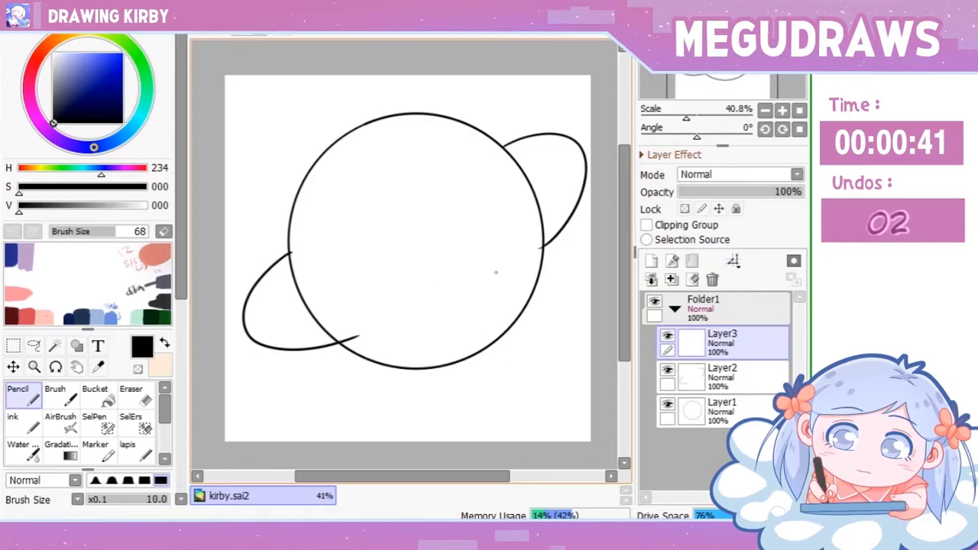
mouse_move(348, 277)
mouse_down()
mouse_move(409, 385)
mouse_move(340, 276)
mouse_move(333, 284)
mouse_move(403, 386)
mouse_move(336, 272)
mouse_move(425, 329)
mouse_move(353, 268)
mouse_up()
key(ctrl+z)
key(ctrl+z)
key(ctrl+z)
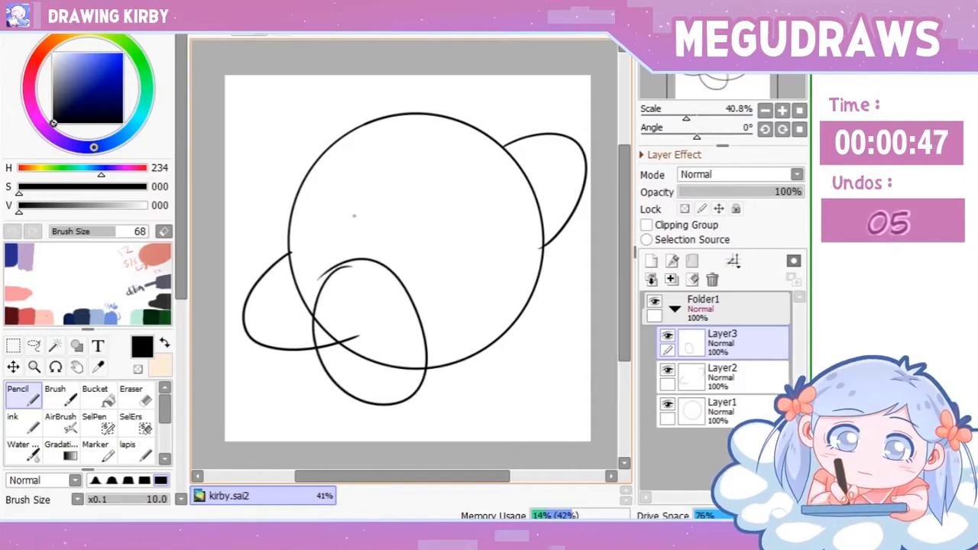
key(ctrl+z)
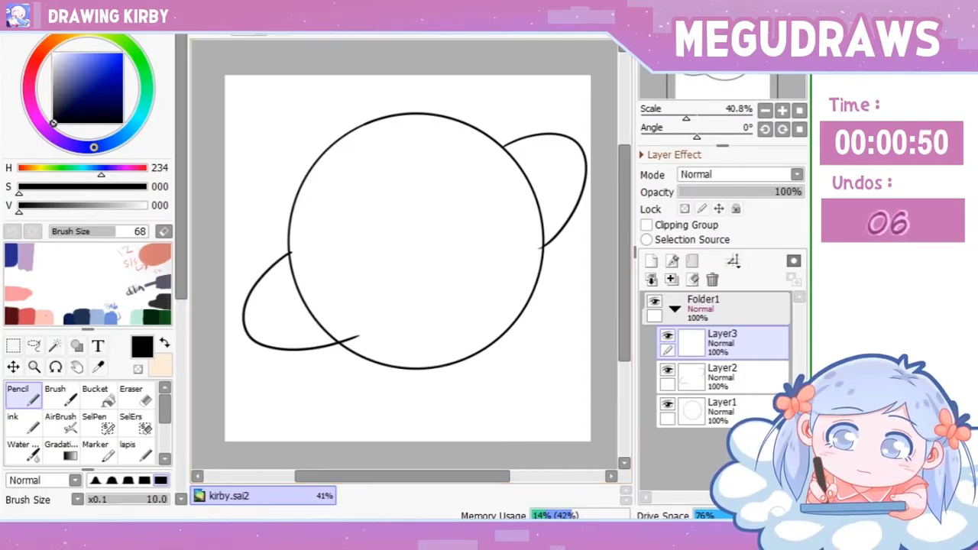
- Reshape the circle ruler into a tilted oval overlapping the body's lower-left edge for the left foot
drag(541, 109, 400, 257)
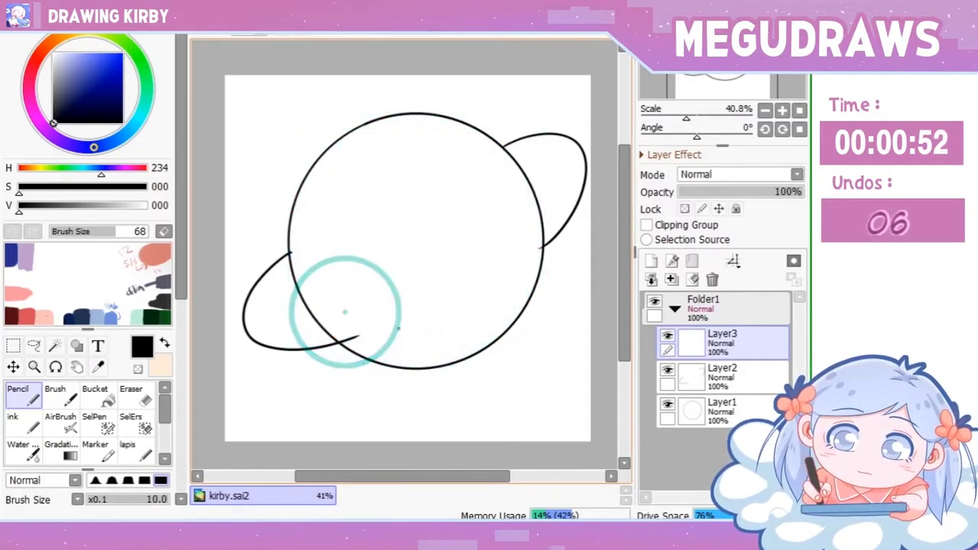
drag(345, 368, 345, 401)
scroll(92, 306, down, 5)
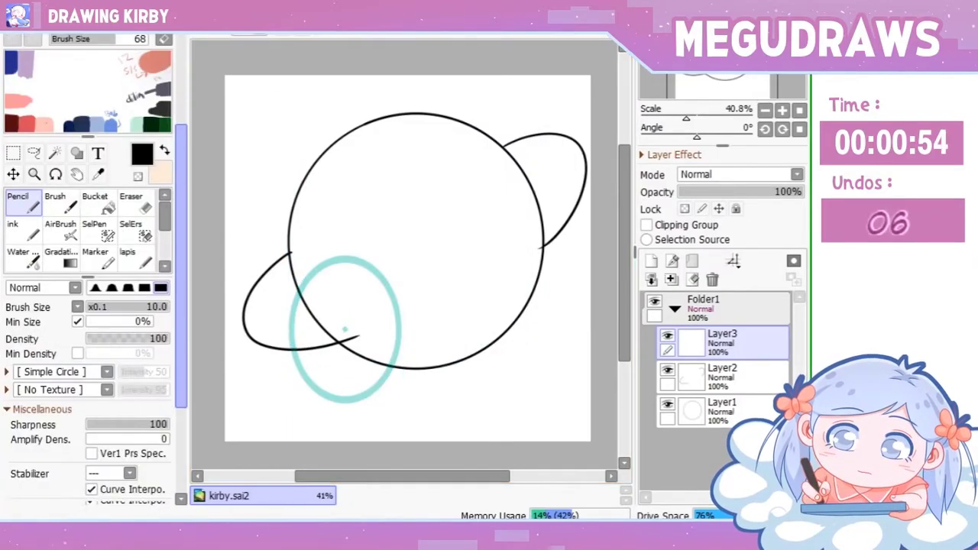
scroll(91, 305, down, 3)
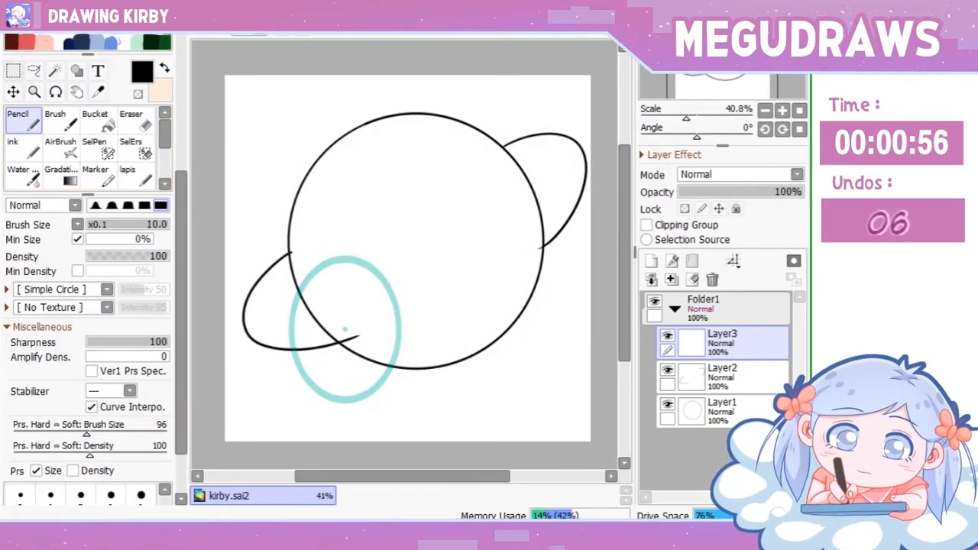
key(m)
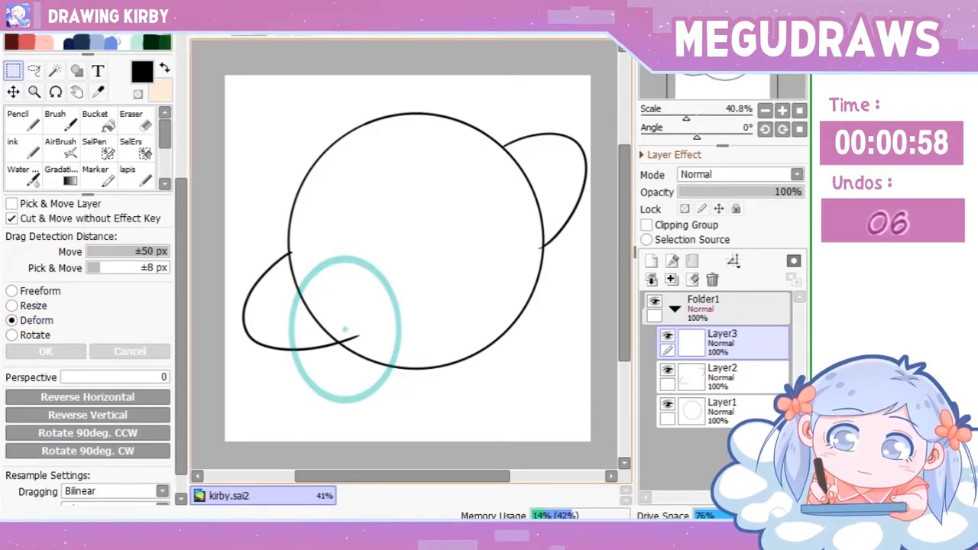
key(ctrl+t)
drag(344, 403, 376, 390)
drag(401, 256, 403, 248)
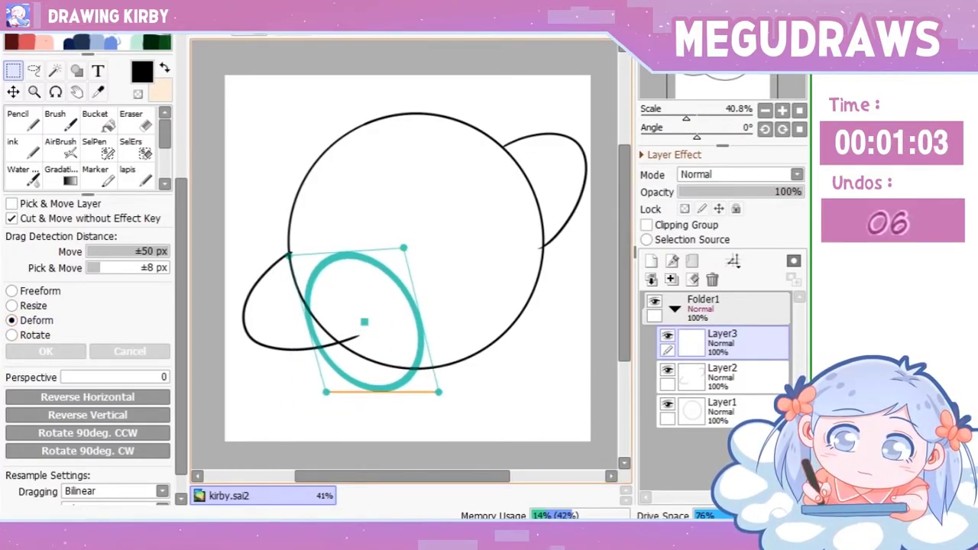
key(Return)
- Trace the tilted oval ruler with the Pencil as the left foot's outline and hide the ruler
key(n)
mouse_move(354, 252)
mouse_down()
mouse_move(374, 392)
mouse_move(352, 252)
mouse_up()
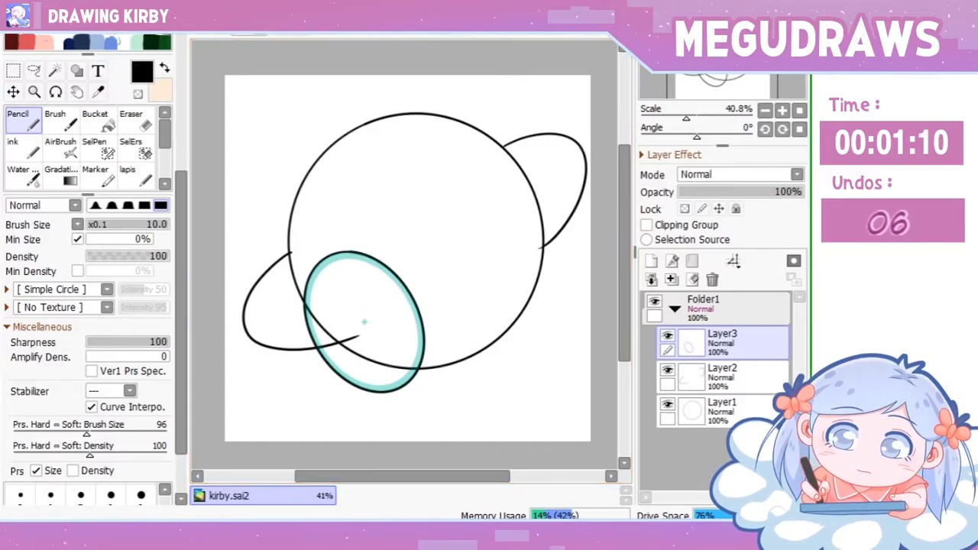
key(Delete)
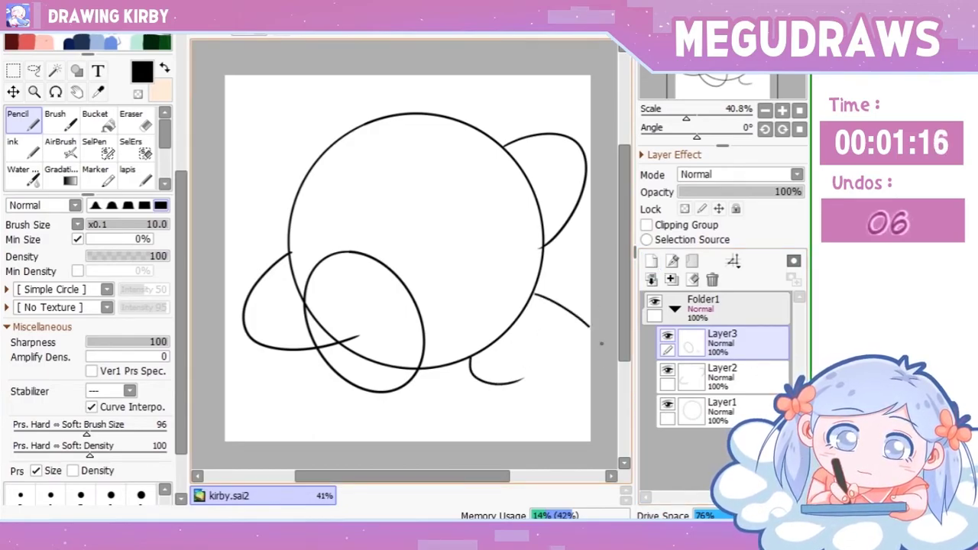
key(ctrl+z)
key(ctrl+y)
key(ctrl+z)
key(ctrl+z)
drag(442, 362, 573, 353)
key(ctrl+z)
mouse_move(442, 362)
mouse_down()
mouse_move(487, 389)
mouse_move(573, 353)
mouse_up()
key(ctrl+z)
drag(521, 382, 585, 378)
drag(458, 305, 407, 230)
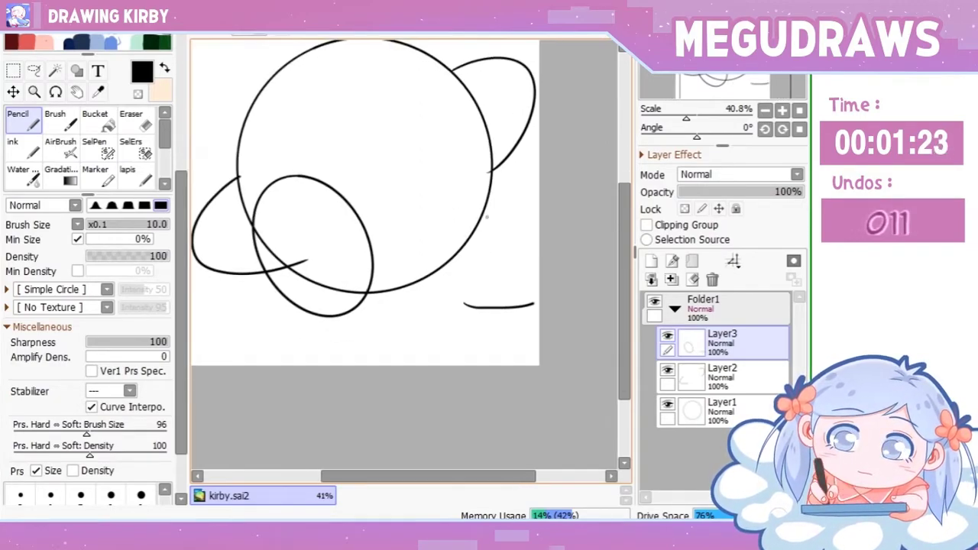
key(ctrl+z)
mouse_move(535, 226)
mouse_down()
mouse_move(378, 308)
mouse_move(506, 228)
mouse_up()
key(ctrl+z)
key(ctrl+z)
- Draw the right foot freehand as a rounded, flat-bottomed shape extending from the body's lower-right edge
drag(387, 282, 506, 229)
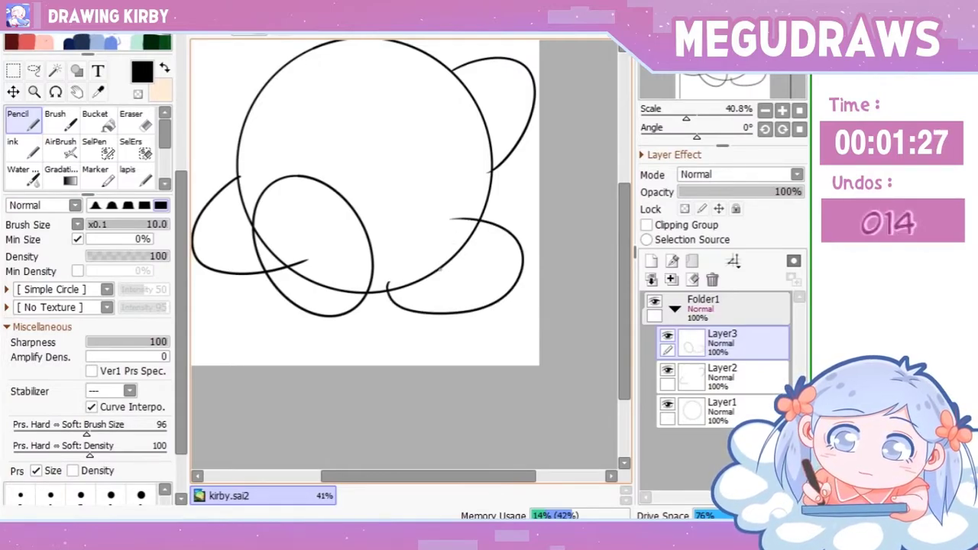
key(ctrl+z)
mouse_move(386, 283)
mouse_down()
mouse_move(506, 293)
mouse_move(451, 226)
mouse_up()
key(ctrl+z)
mouse_move(387, 285)
mouse_down()
mouse_move(530, 283)
mouse_move(449, 223)
mouse_up()
- Erase the upper end of the right foot's line where it crosses inside the body, using an eraser size of 50
scroll(382, 229, down, 2)
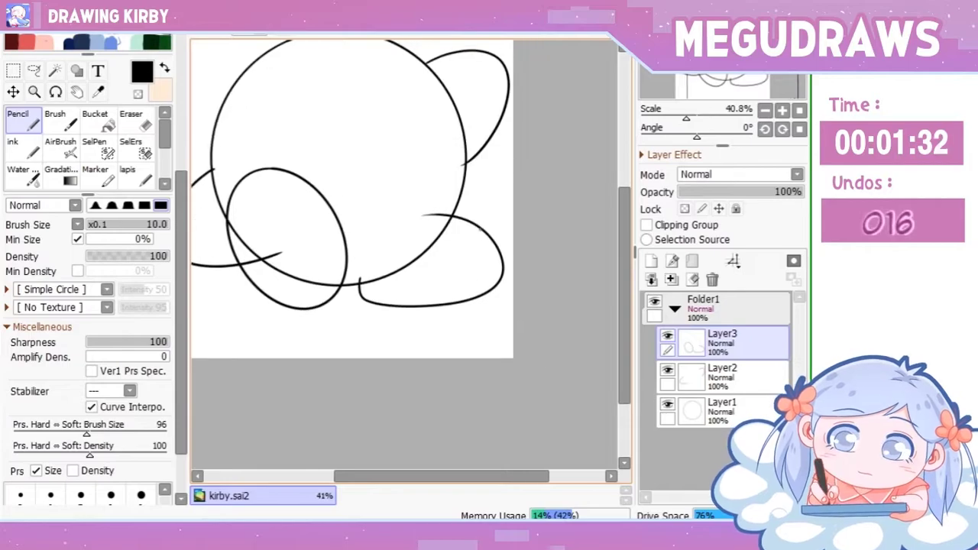
drag(427, 259, 489, 259)
scroll(405, 252, right, 2)
key(e)
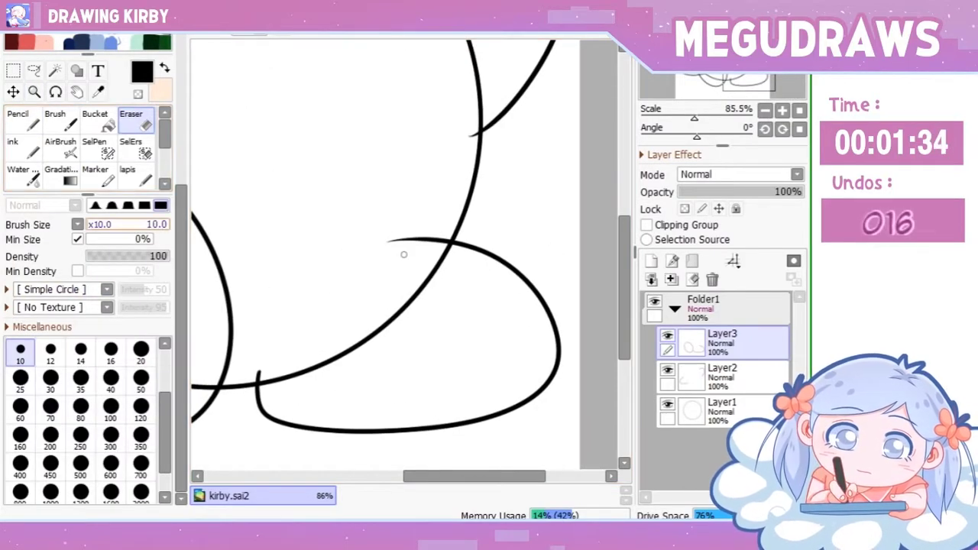
key(bracketright)
key(bracketright)
key(bracketright)
key(bracketright)
key(bracketright)
key(bracketright)
key(bracketright)
key(bracketright)
key(bracketright)
drag(403, 240, 430, 235)
- Erase the stub at the right foot's lower-left end inside the body, reducing the eraser size to 20
scroll(410, 246, down, 1)
scroll(334, 313, left, 2)
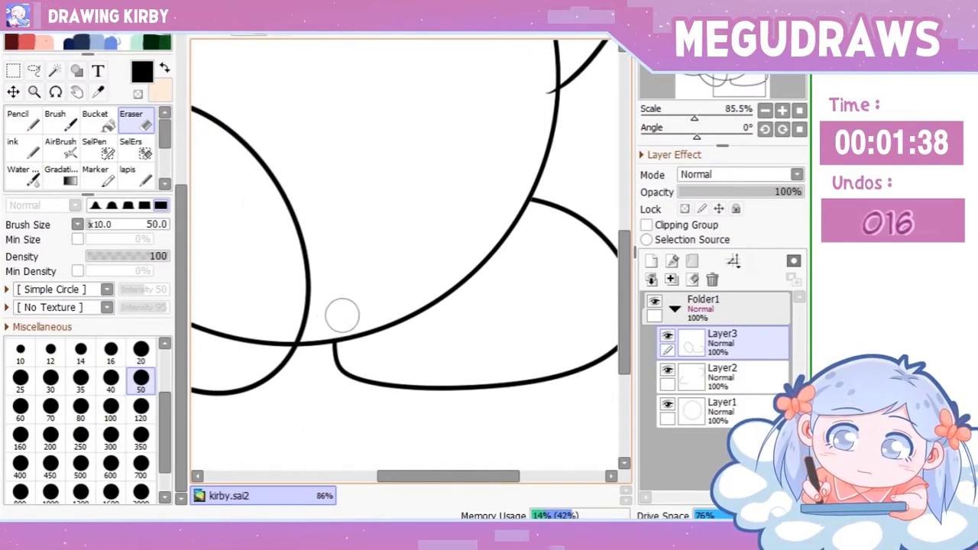
scroll(371, 274, down, 1)
scroll(371, 273, left, 1)
drag(367, 236, 393, 245)
key(bracketleft)
key(bracketleft)
key(bracketleft)
key(bracketleft)
key(bracketleft)
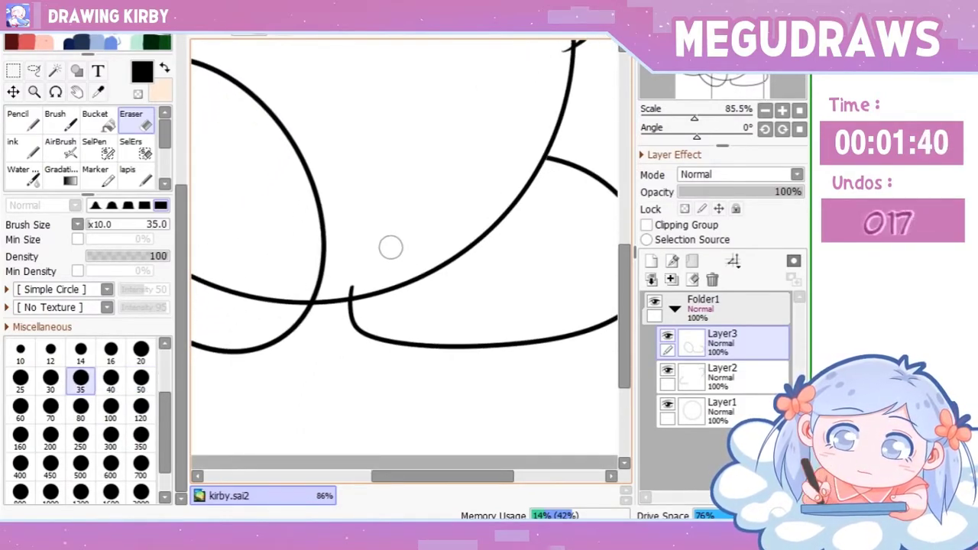
scroll(405, 259, up, 2)
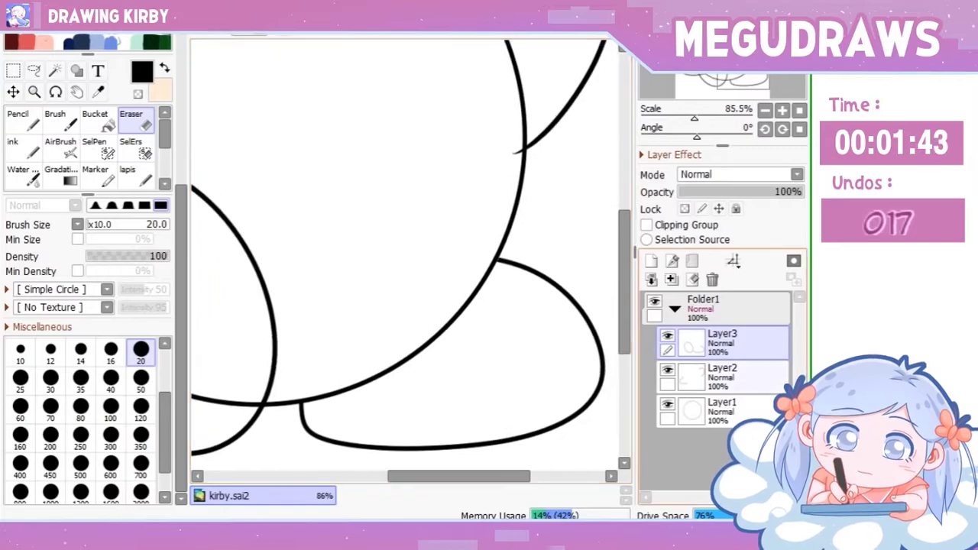
- Erase the ends of both arm lines that overlap the inside of the body on Layer2
click(722, 374)
scroll(510, 215, right, 1)
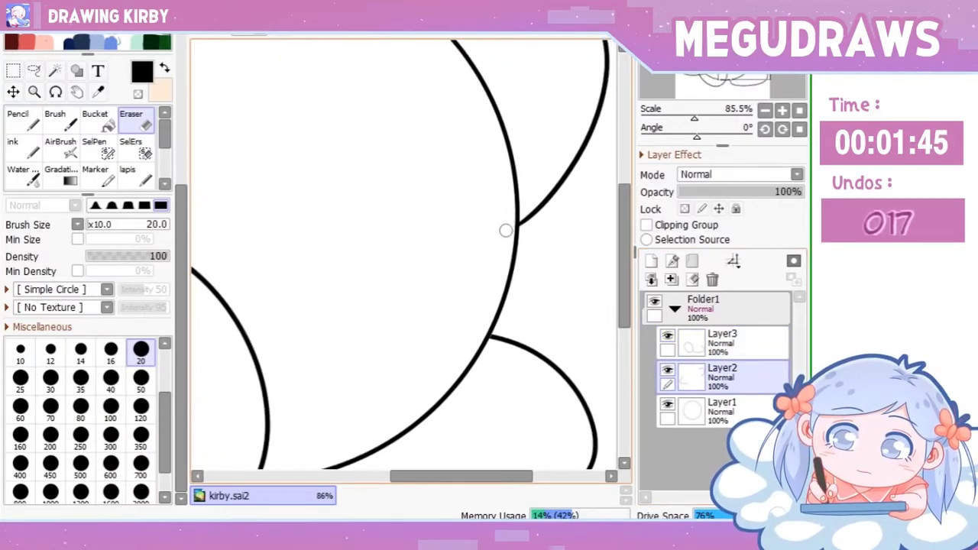
scroll(458, 218, left, 3)
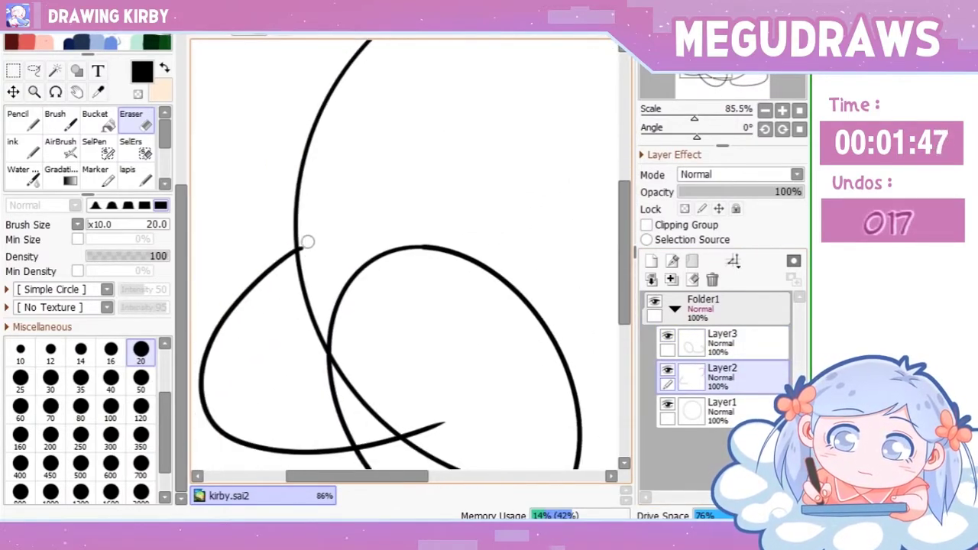
scroll(336, 298, down, 2)
scroll(367, 341, right, 1)
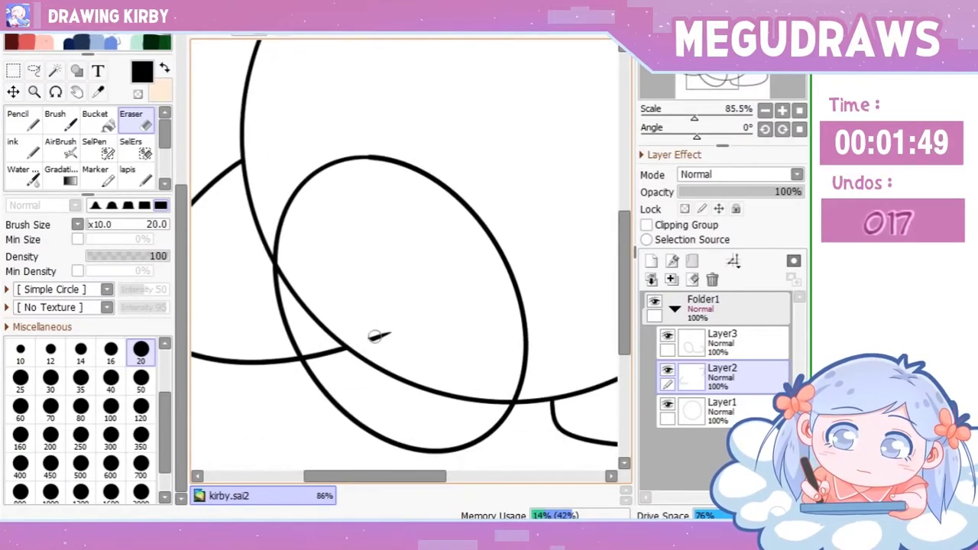
drag(441, 245, 367, 245)
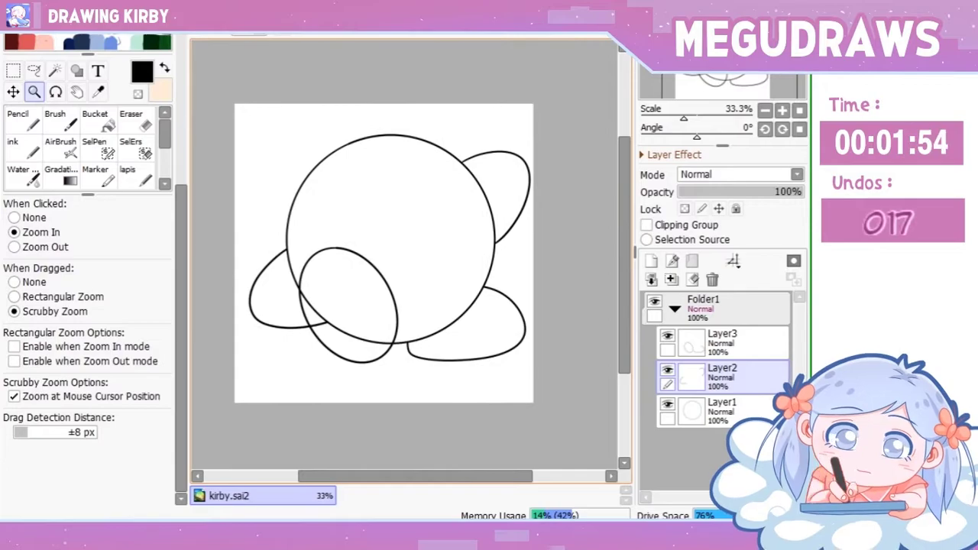
- Touch up the left foot's outline on Layer3 with the Pencil, following the tilted oval ruler
click(721, 340)
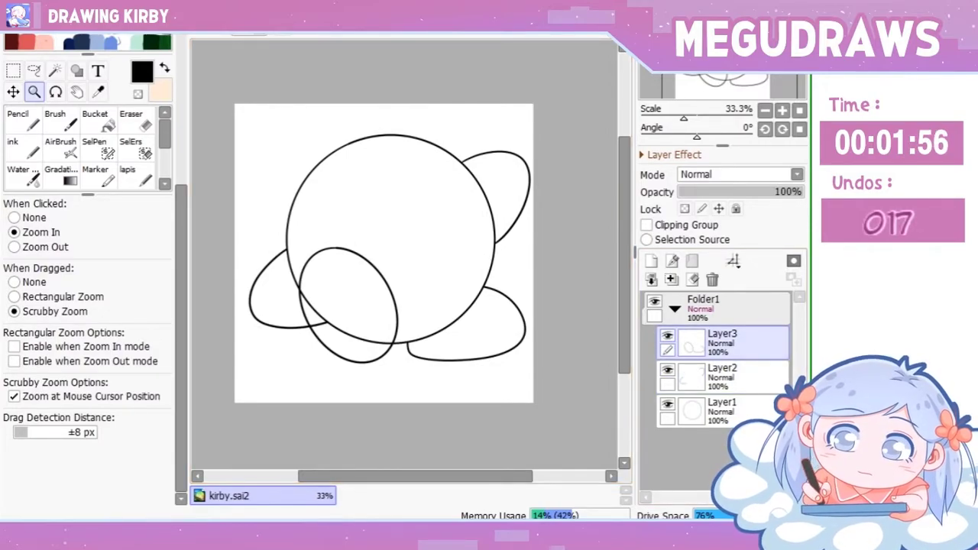
drag(331, 264, 366, 263)
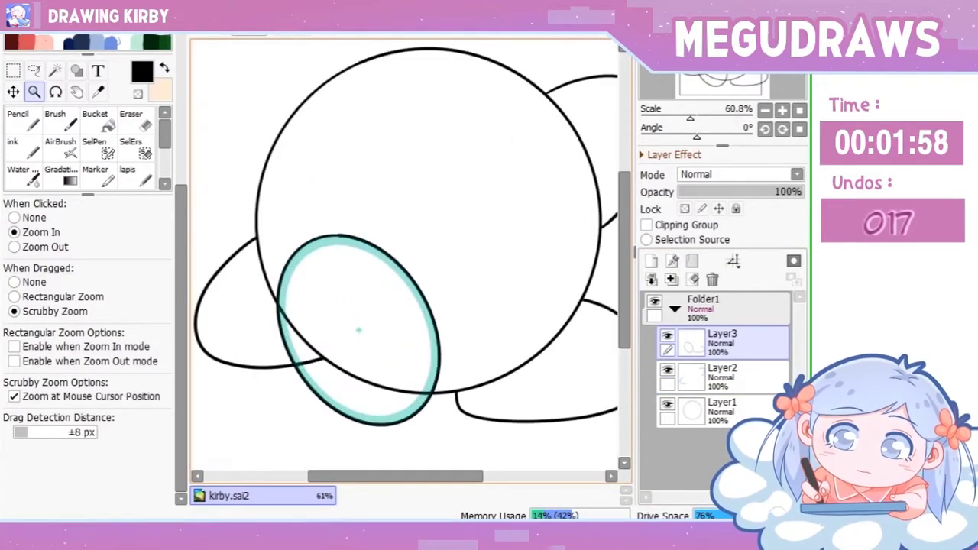
drag(358, 330, 367, 344)
key(n)
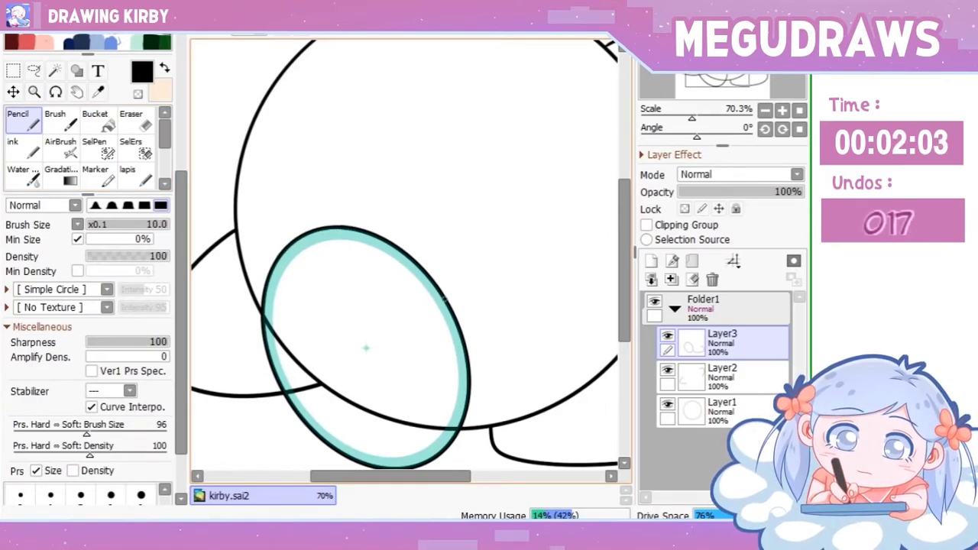
drag(365, 347, 290, 348)
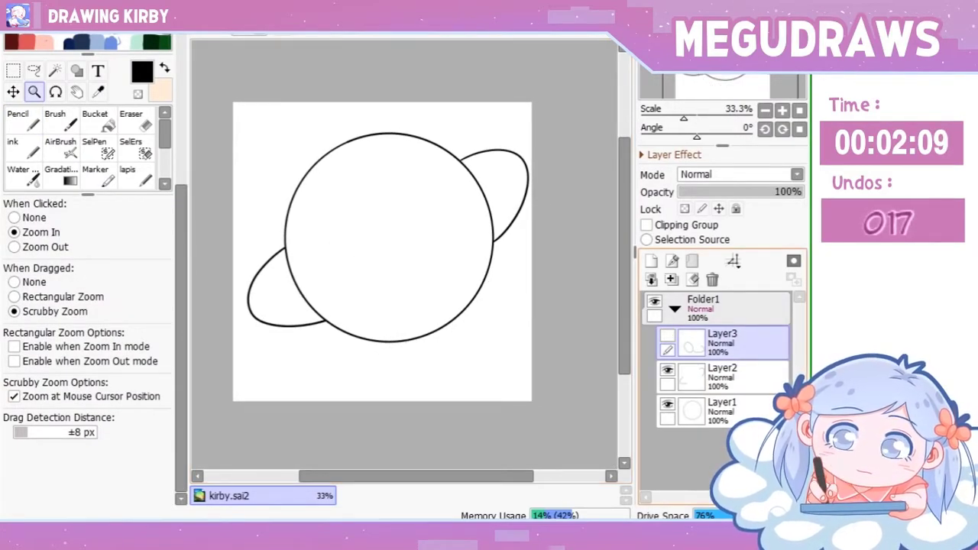
- Add a layer mask to Layer1 and erase the body line across the left foot and left arm, using an eraser size of 40
click(722, 410)
click(793, 260)
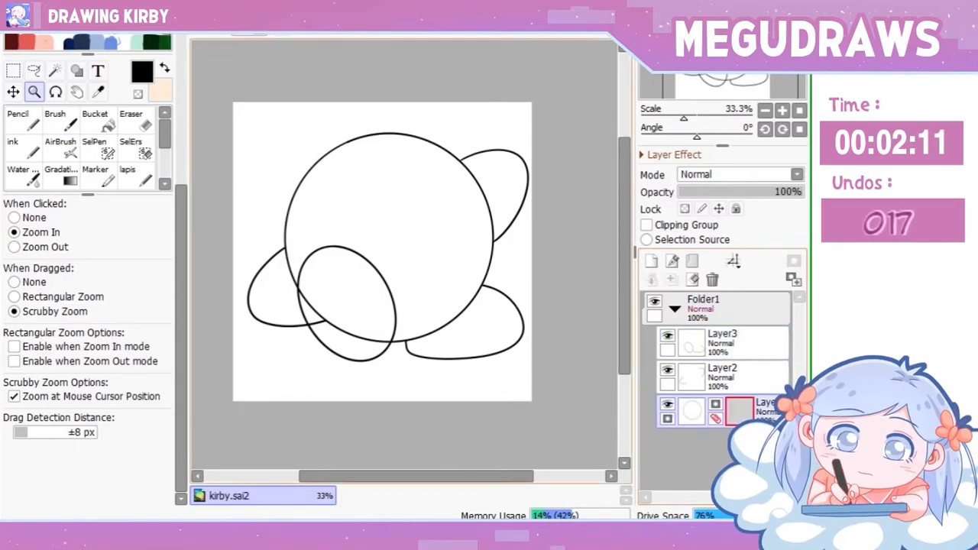
key(e)
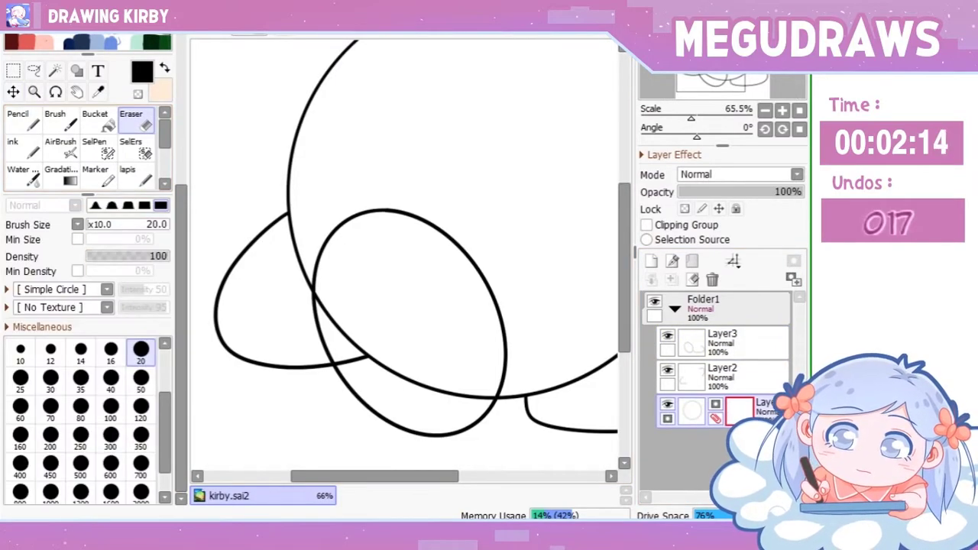
key(bracketright)
key(bracketright)
key(bracketright)
mouse_move(308, 214)
mouse_down()
mouse_move(301, 274)
mouse_move(309, 228)
mouse_up()
key(ctrl+z)
key(ctrl+z)
mouse_move(313, 293)
mouse_down()
mouse_move(378, 363)
mouse_move(480, 392)
mouse_up()
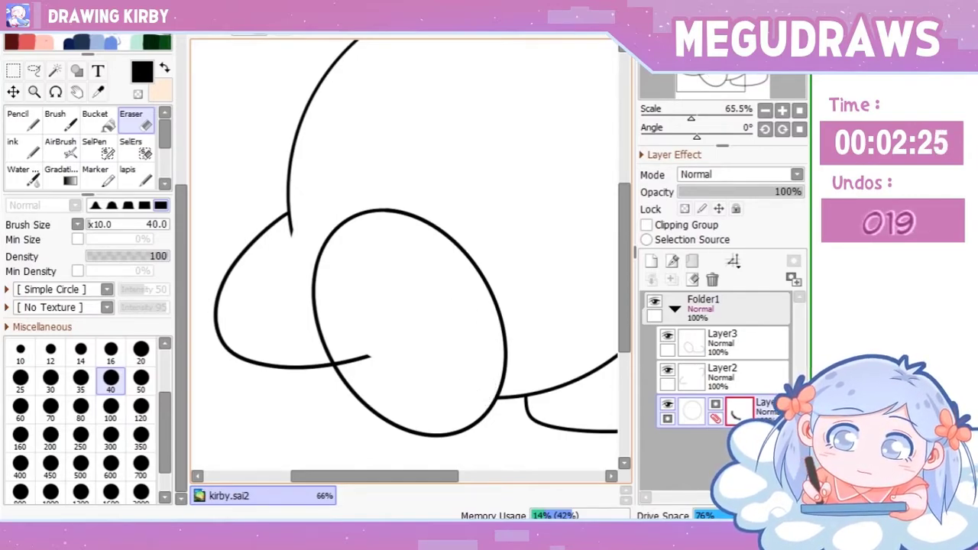
- Taper the loose end of the body line beside the left arm, reducing the eraser size to 20
scroll(314, 202, up, 3)
scroll(314, 203, down, 4)
mouse_move(302, 222)
mouse_down()
mouse_move(306, 203)
mouse_move(309, 214)
mouse_move(359, 212)
mouse_up()
key(ctrl+space)
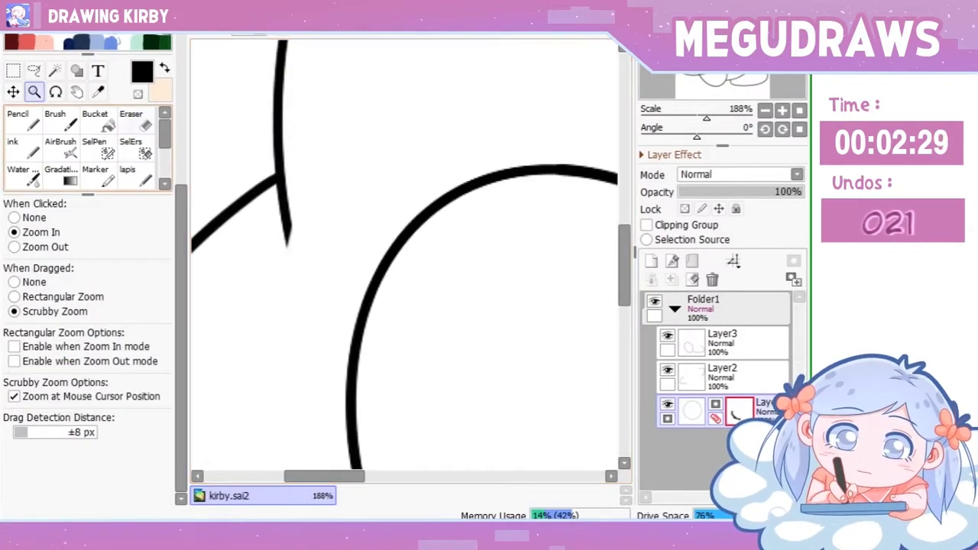
key(e)
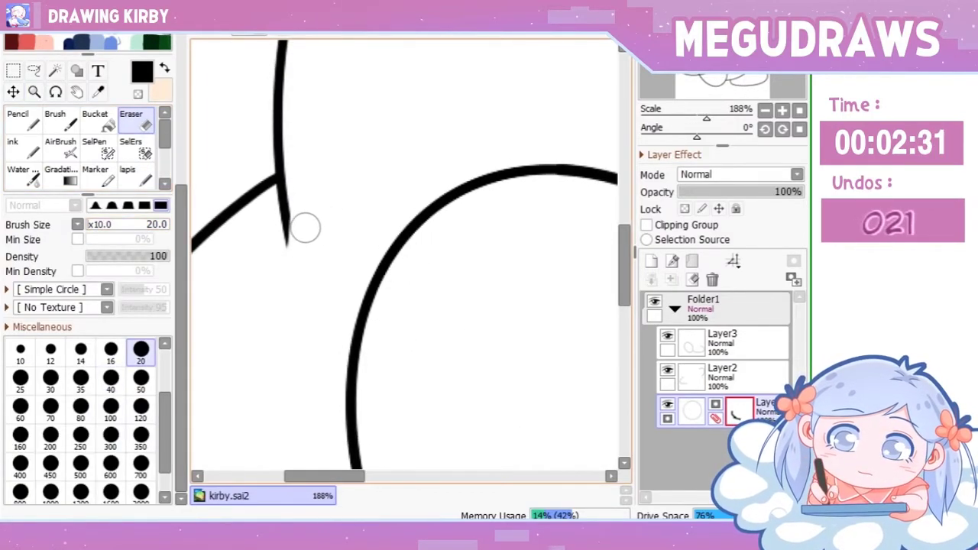
- Erase the body line between the two ends of the right arm on Layer1's mask, leaving short stubs at both joints
key(ctrl+space)
mouse_move(342, 233)
mouse_down()
mouse_move(290, 233)
mouse_move(359, 234)
mouse_up()
drag(405, 197, 432, 242)
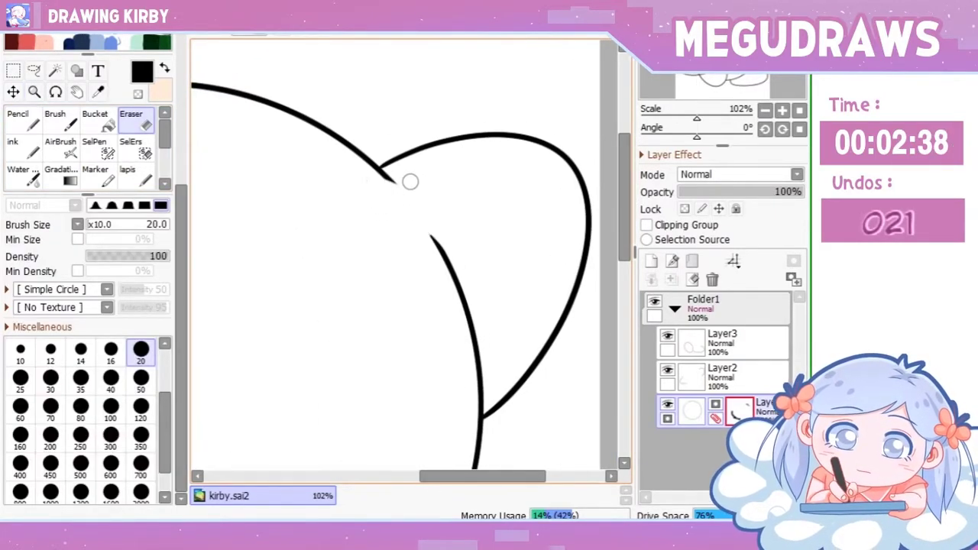
mouse_move(422, 207)
mouse_down()
mouse_move(448, 303)
mouse_move(446, 227)
mouse_move(463, 386)
mouse_move(461, 358)
mouse_up()
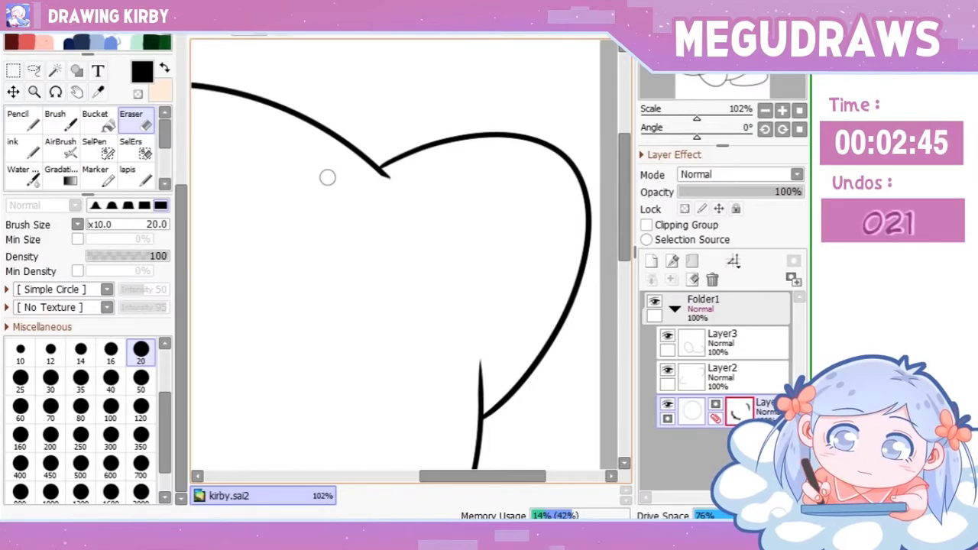
- Paint white on Layer1's mask with the ink brush at size 50 to restore the body line's upper stub at the right arm
click(13, 141)
scroll(88, 229, up, 3)
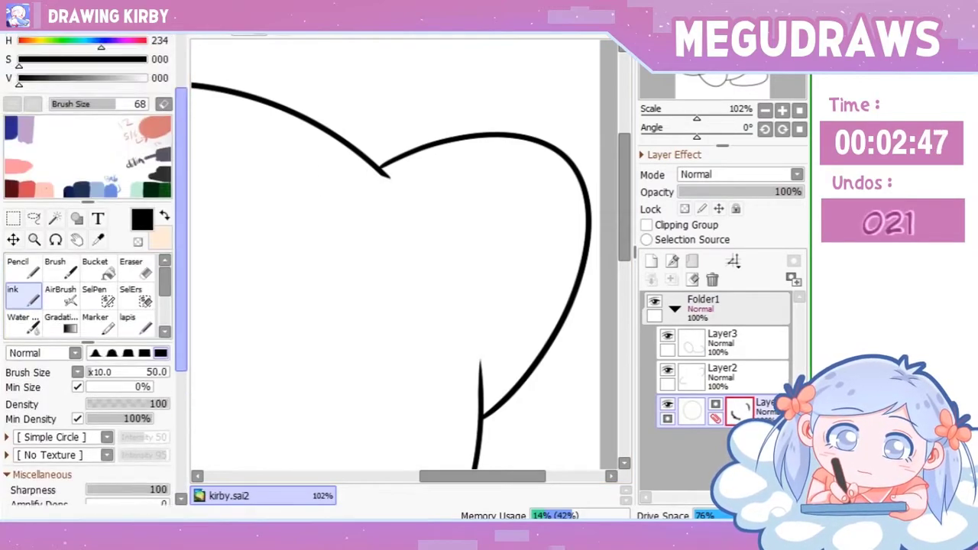
click(145, 138)
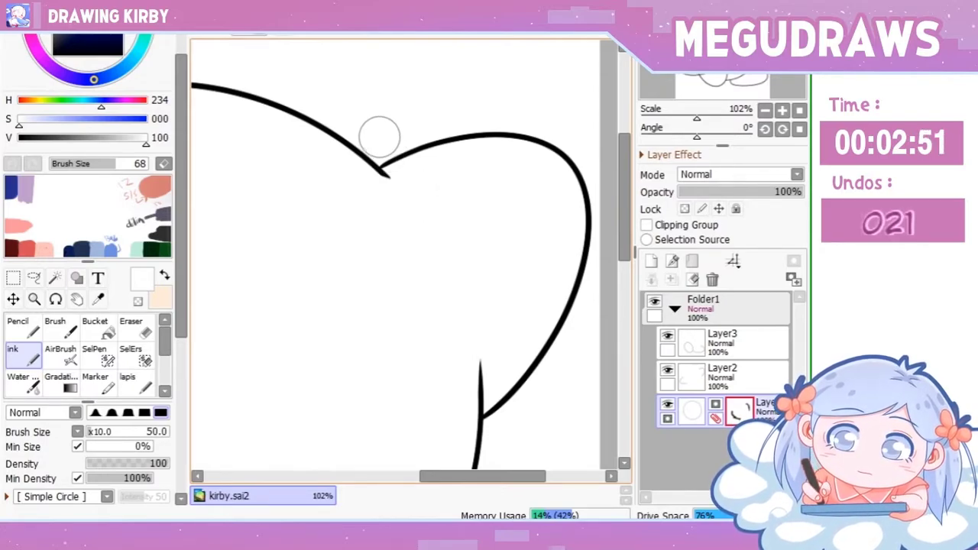
click(77, 447)
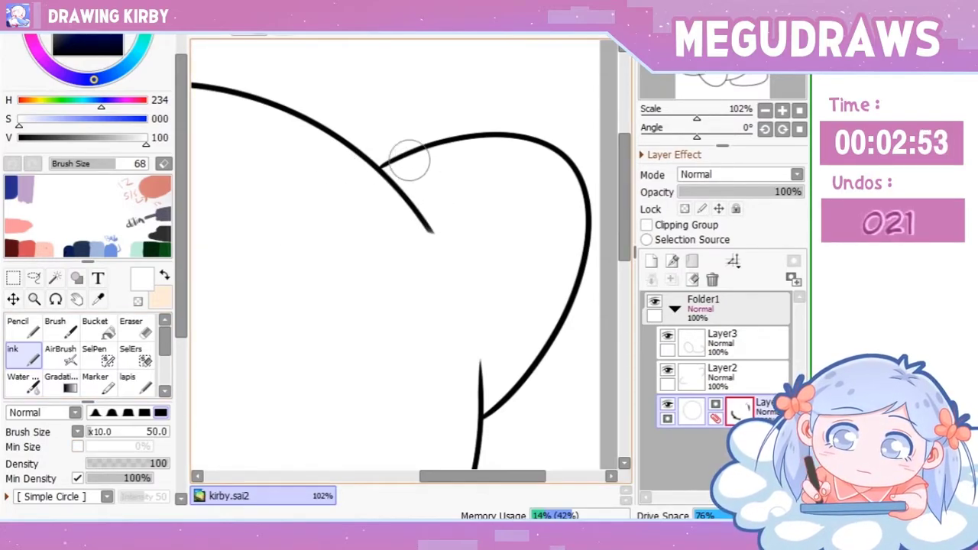
drag(419, 163, 391, 154)
key(ctrl+z)
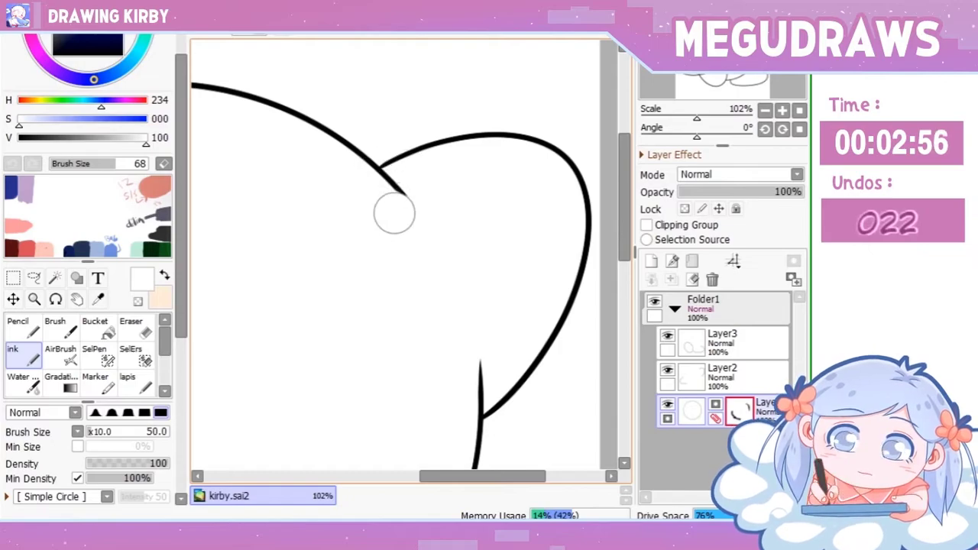
key(ctrl+z)
key(ctrl+z)
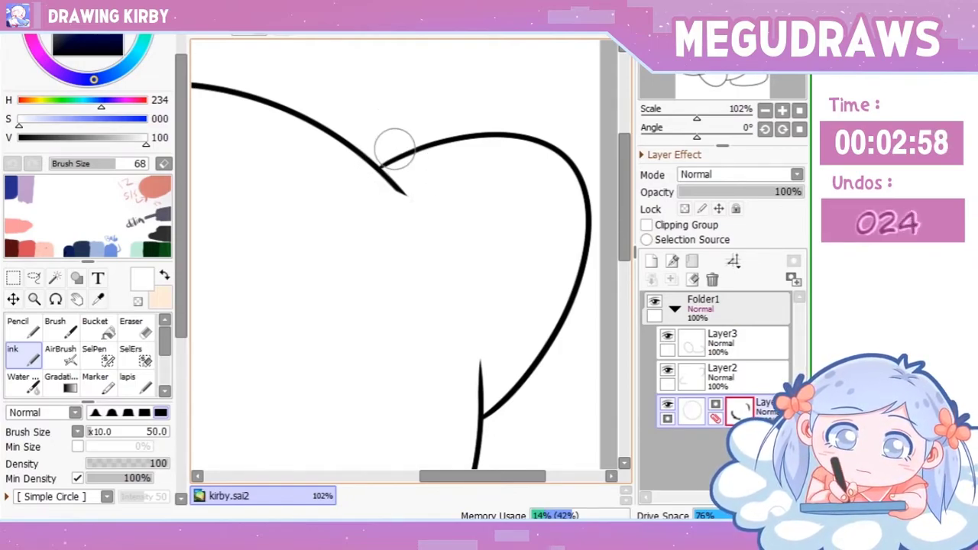
- Retouch the start of the right arm's line where it meets the body on Layer2, using the black Pencil at size 10
key(n)
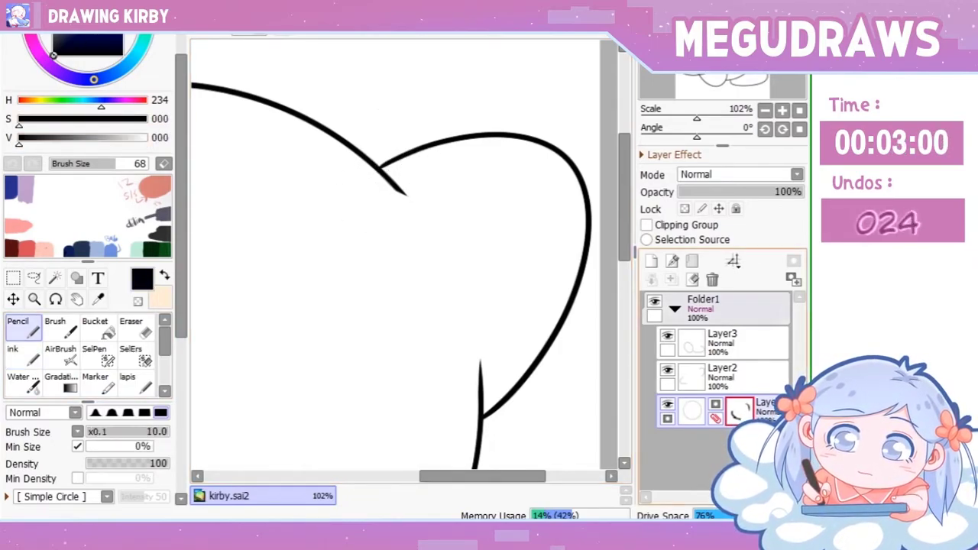
click(722, 373)
ctrl+click(413, 171)
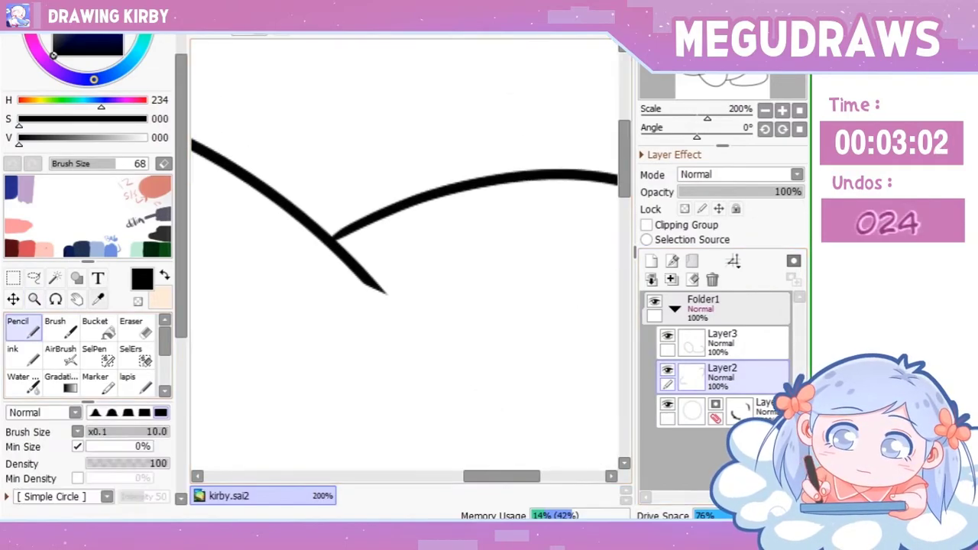
drag(341, 241, 404, 200)
key(ctrl+z)
drag(331, 241, 472, 179)
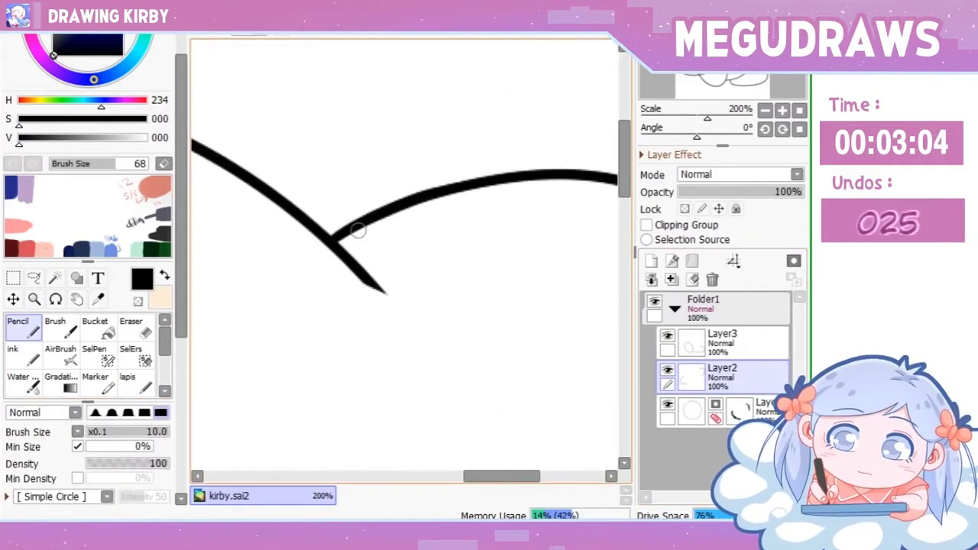
ctrl+alt+click(359, 225)
key(ctrl+minus)
- Create a new layer above Layer3 inside Folder1
click(721, 338)
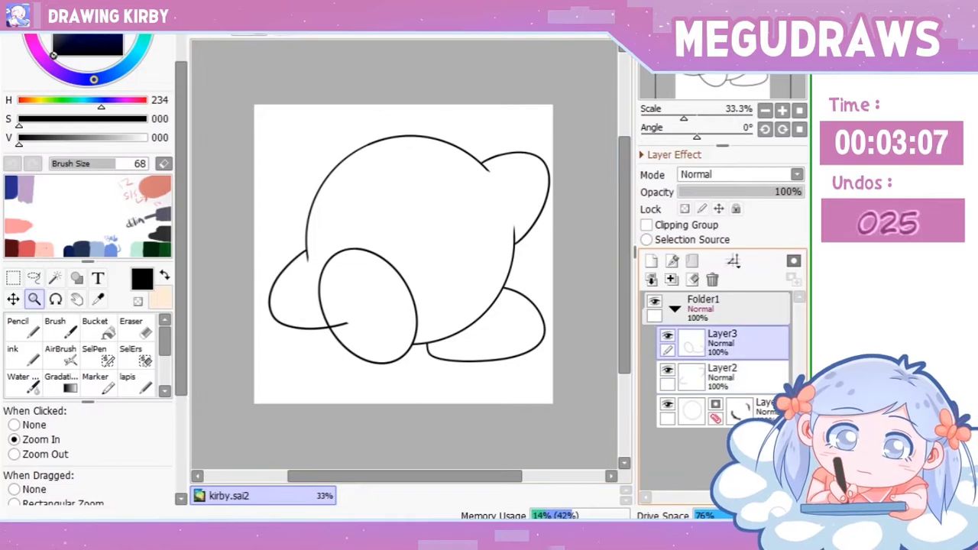
click(651, 260)
click(722, 373)
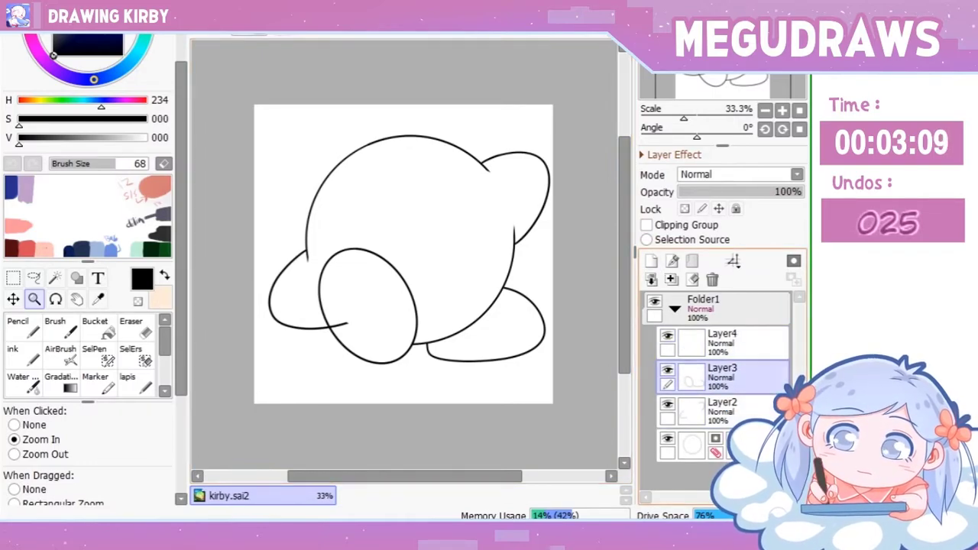
- Add a mask to Layer2 and erase the end of the left arm's line inside the left foot at eraser size 20
click(722, 407)
scroll(359, 320, up, 1)
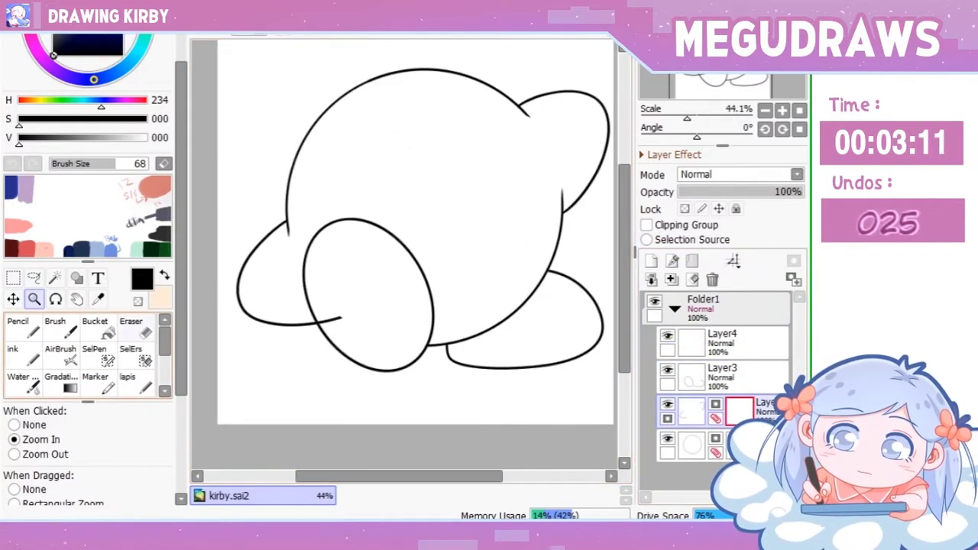
key(e)
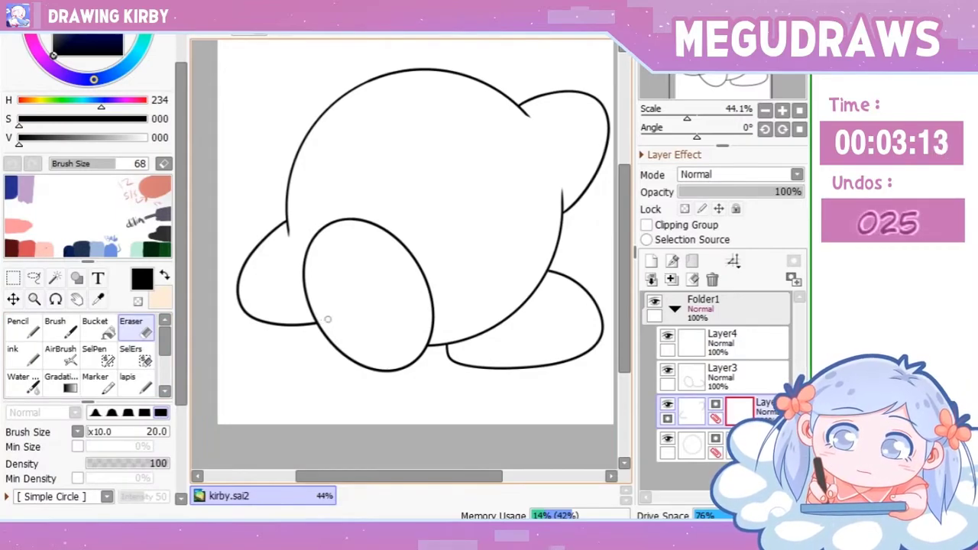
- On Layer4, bring back the oval ruler with the Pencil active and move it up to the face area
click(722, 339)
drag(382, 229, 351, 260)
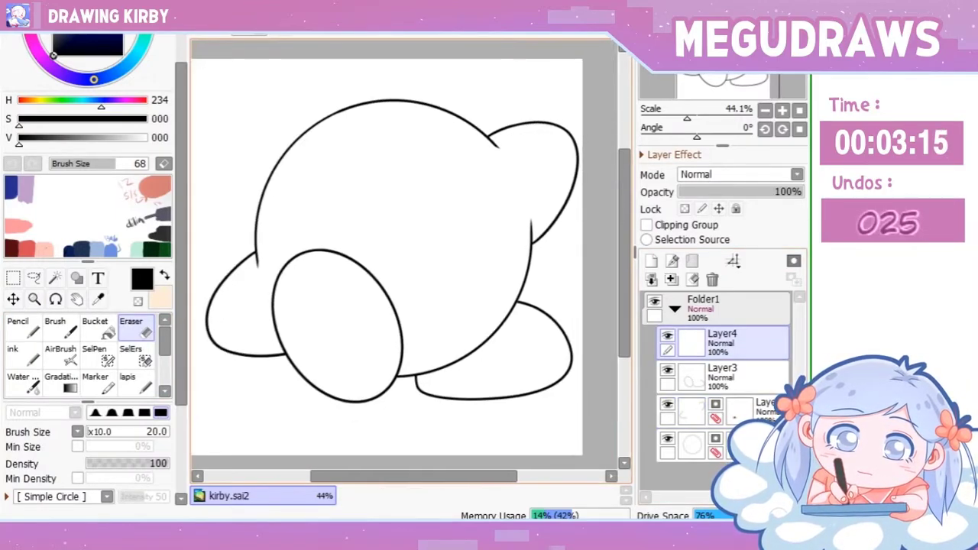
key(n)
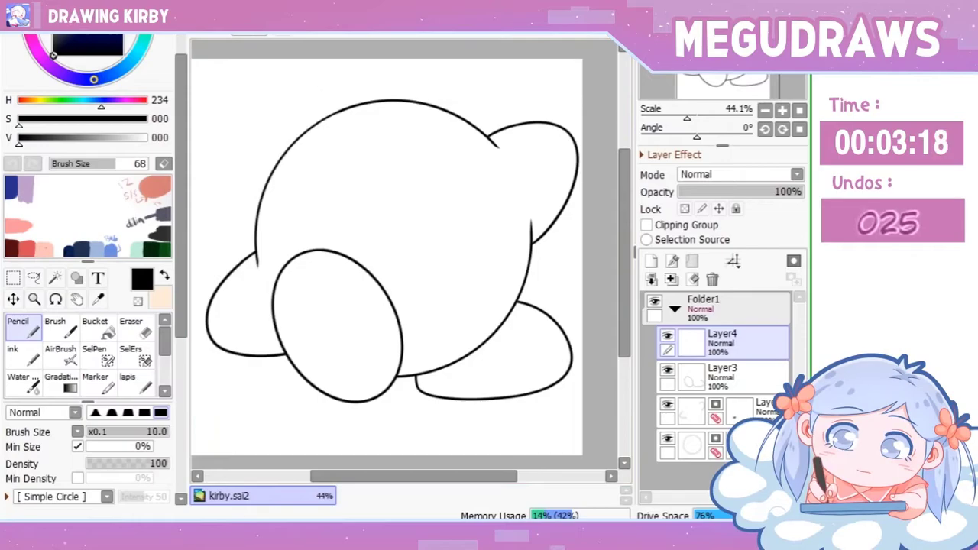
key(ctrl+v)
key(ctrl+t)
drag(338, 323, 374, 188)
key(Return)
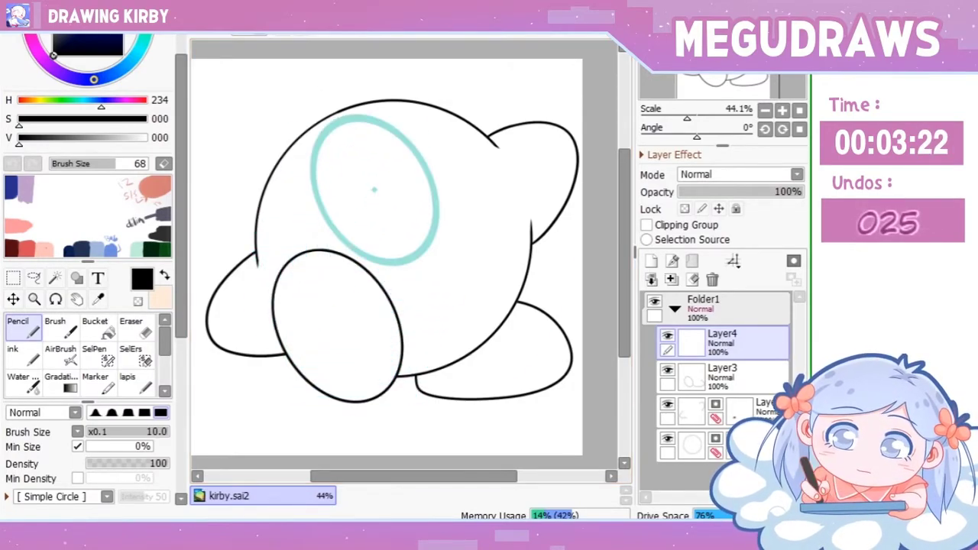
- Shrink and straighten the oval ruler into a narrow upright oval placed where the left eye goes
drag(438, 264, 563, 414)
drag(231, 74, 384, 176)
drag(353, 236, 348, 217)
drag(382, 172, 364, 195)
drag(385, 153, 377, 158)
drag(377, 236, 360, 190)
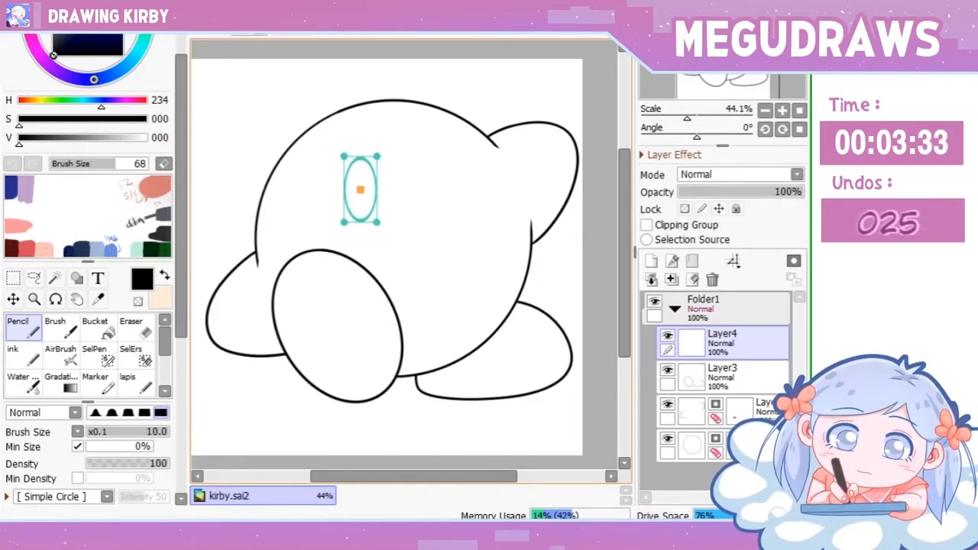
- Trace the left eye along the oval ruler, move the ruler across the face and trace the matching right eye
key(Return)
click(362, 187)
mouse_move(367, 188)
mouse_down()
mouse_move(420, 185)
mouse_move(413, 156)
mouse_up()
key(Return)
key(ctrl+t)
key(Return)
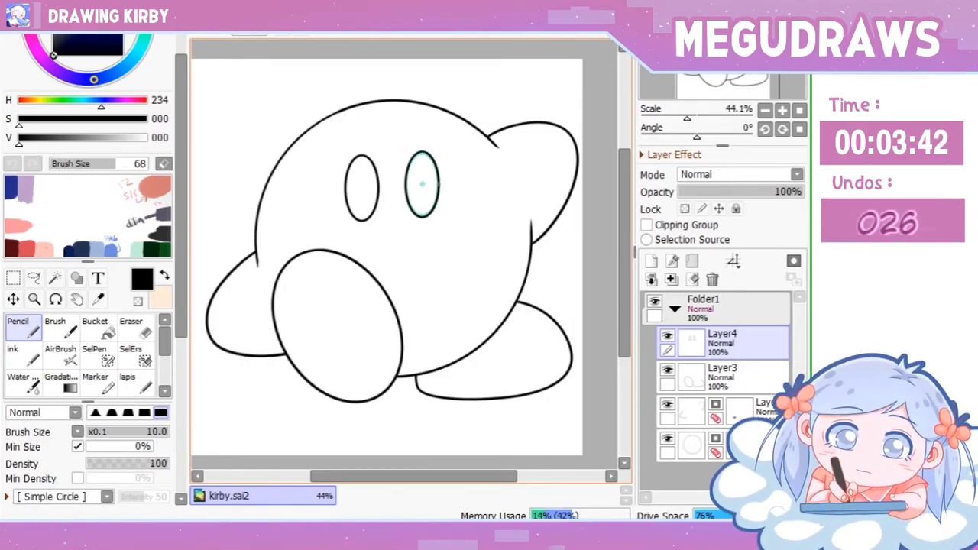
- Undo the right eye, lower the oval ruler slightly, retrace the eye and hide the ruler
key(ctrl+z)
key(ctrl+t)
key(Return)
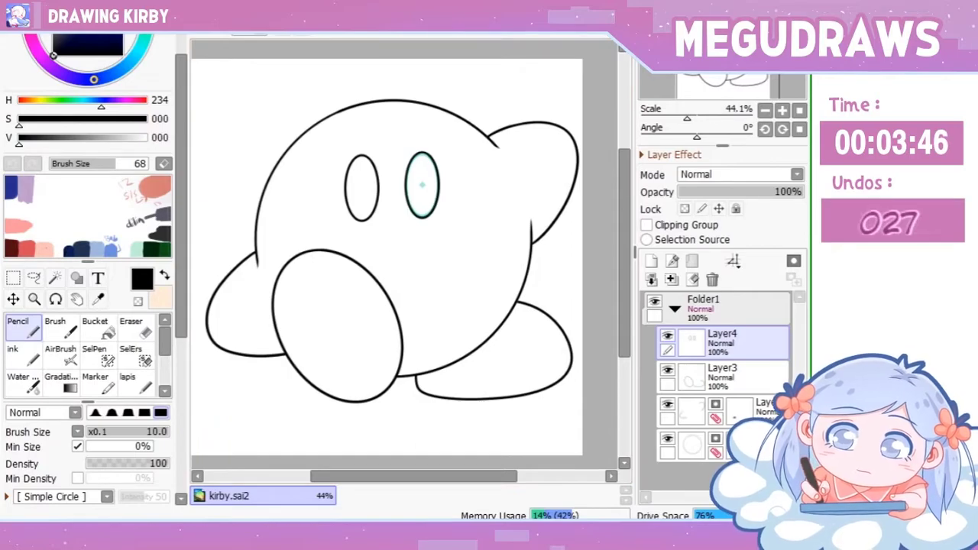
key(ctrl+d)
- Mirror the canvas view to check the balance of the eyes and body, and restore the normal orientation
scroll(405, 229, up, 2)
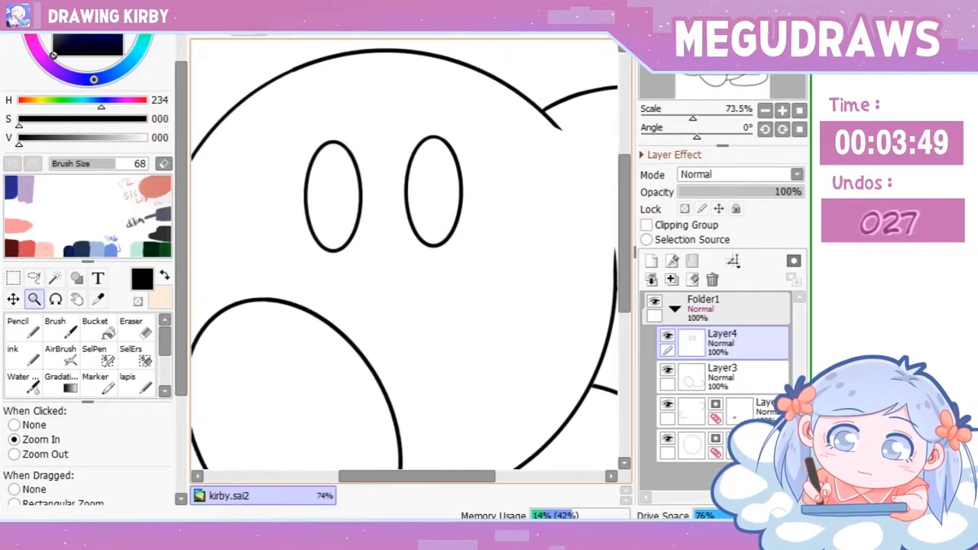
key(h)
scroll(410, 259, down, 4)
scroll(410, 244, up, 2)
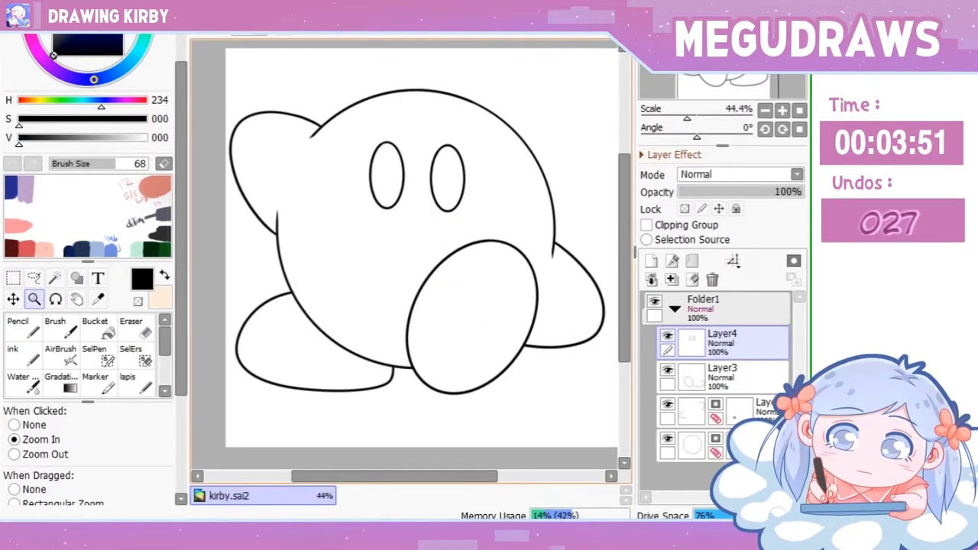
key(h)
- Try to draw a small rounded mouth between and below the eyes with the Pencil
scroll(420, 218, up, 3)
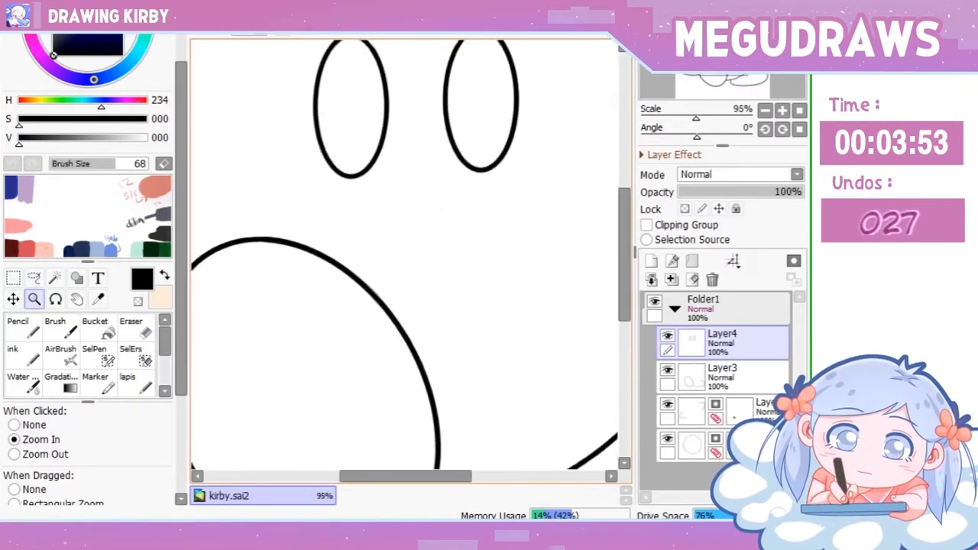
key(n)
drag(328, 220, 394, 241)
key(ctrl+z)
mouse_move(328, 219)
mouse_down()
mouse_move(373, 219)
mouse_move(360, 277)
mouse_up()
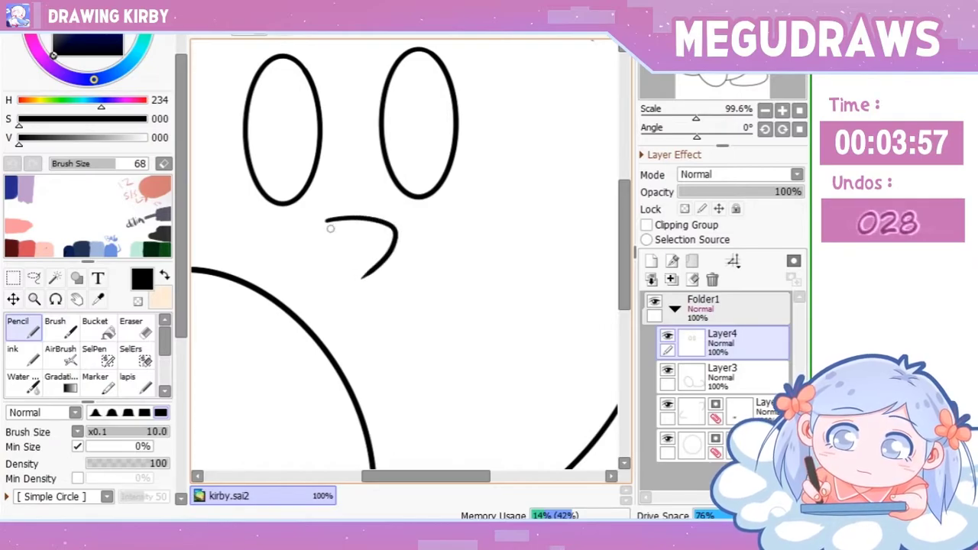
key(ctrl+z)
mouse_move(324, 224)
mouse_down()
mouse_move(393, 219)
mouse_move(361, 270)
mouse_up()
mouse_move(321, 228)
mouse_down()
mouse_move(321, 252)
mouse_move(356, 269)
mouse_up()
key(ctrl+z)
drag(321, 228, 359, 268)
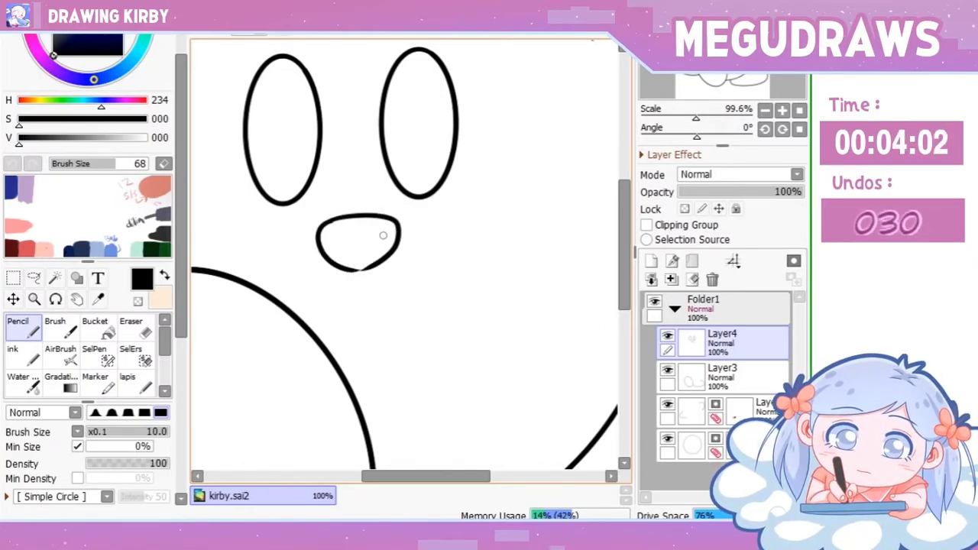
scroll(318, 230, down, 4)
scroll(394, 244, up, 6)
key(ctrl+z)
key(ctrl+z)
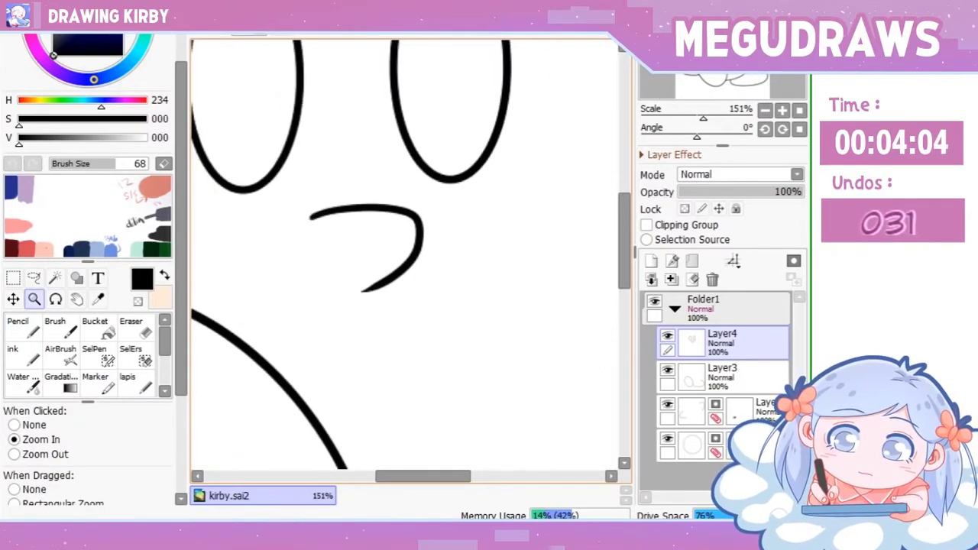
- Redraw the mouth as a closed shape with a gently curved top and rounded bottom below the eyes, redoing uneven strokes
key(n)
mouse_move(323, 226)
mouse_down()
mouse_move(364, 224)
mouse_move(349, 305)
mouse_move(330, 228)
mouse_move(302, 233)
mouse_move(336, 301)
mouse_up()
key(ctrl+z)
key(ctrl+z)
mouse_move(316, 220)
mouse_down()
mouse_move(410, 231)
mouse_move(423, 259)
mouse_move(395, 294)
mouse_up()
key(ctrl+z)
mouse_move(313, 232)
mouse_down()
mouse_move(375, 303)
mouse_move(418, 274)
mouse_move(372, 308)
mouse_up()
key(ctrl+z)
key(ctrl+z)
mouse_move(412, 284)
mouse_down()
mouse_move(359, 310)
mouse_move(413, 279)
mouse_move(370, 307)
mouse_up()
key(ctrl+z)
key(ctrl+z)
key(ctrl+z)
key(ctrl+z)
key(ctrl+z)
drag(412, 276, 360, 308)
key(ctrl+space)
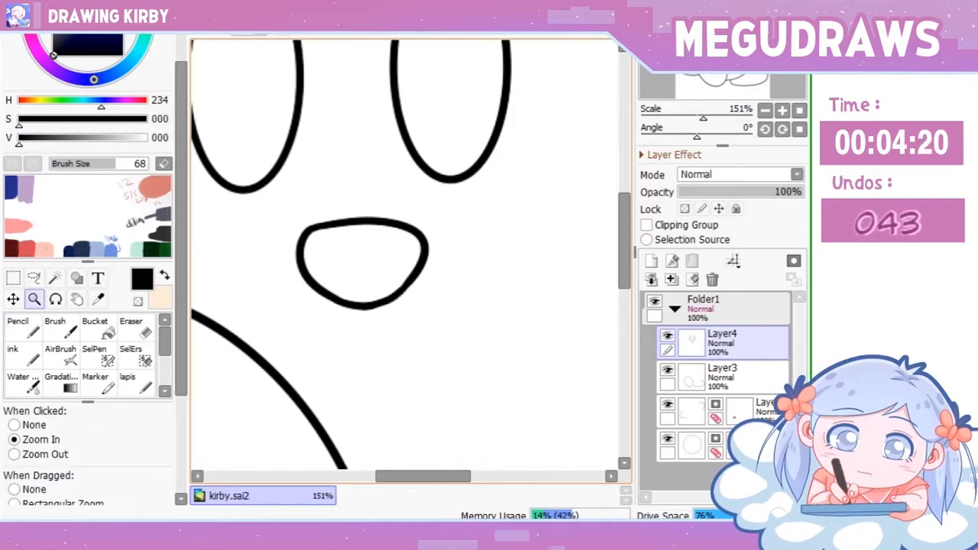
- Collapse Folder1, add a new folder beneath it, and make Folder1 the selection source
scroll(396, 291, down, 5)
click(674, 308)
click(691, 260)
drag(703, 307, 702, 347)
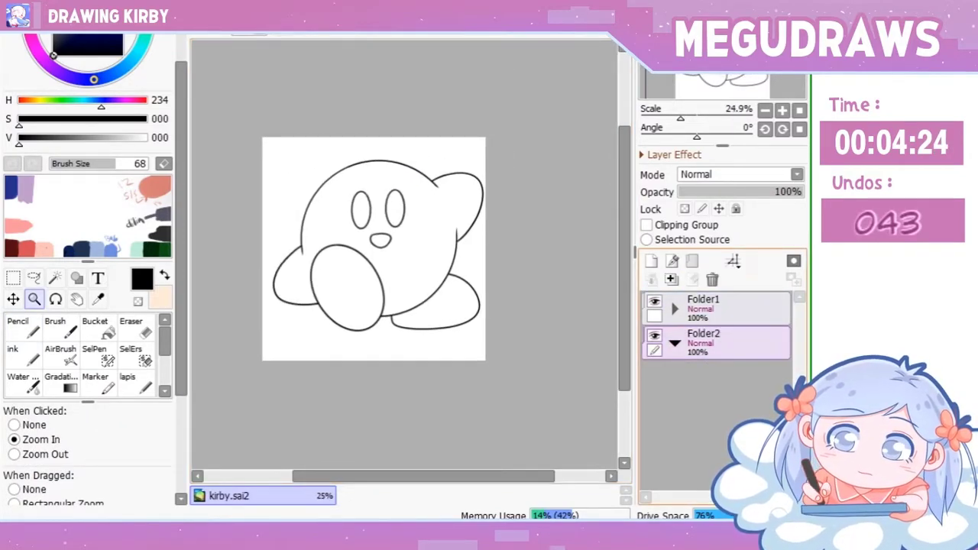
click(777, 313)
click(777, 345)
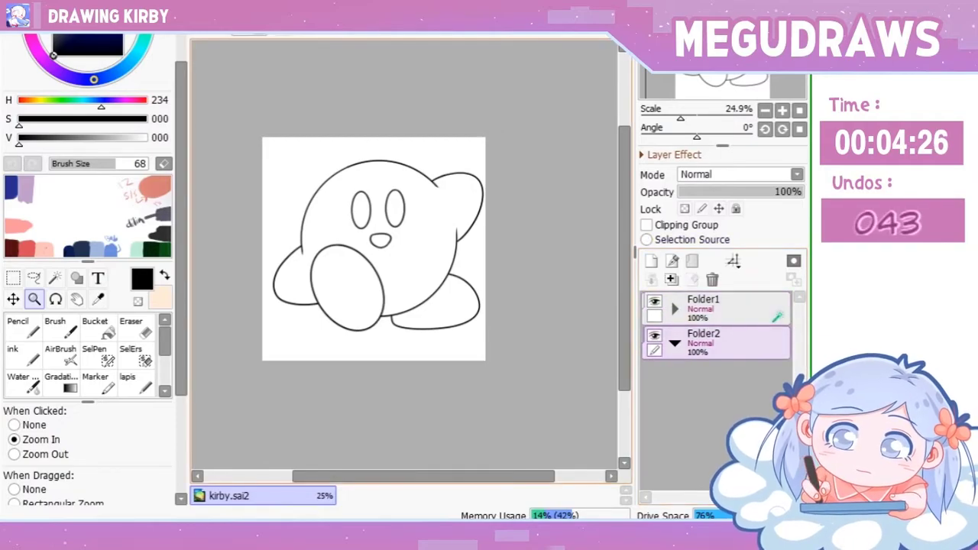
- Add a new empty layer inside Folder2 beneath the line art
key(ctrl+plus)
scroll(405, 252, up, 1)
key(ctrl+shift+n)
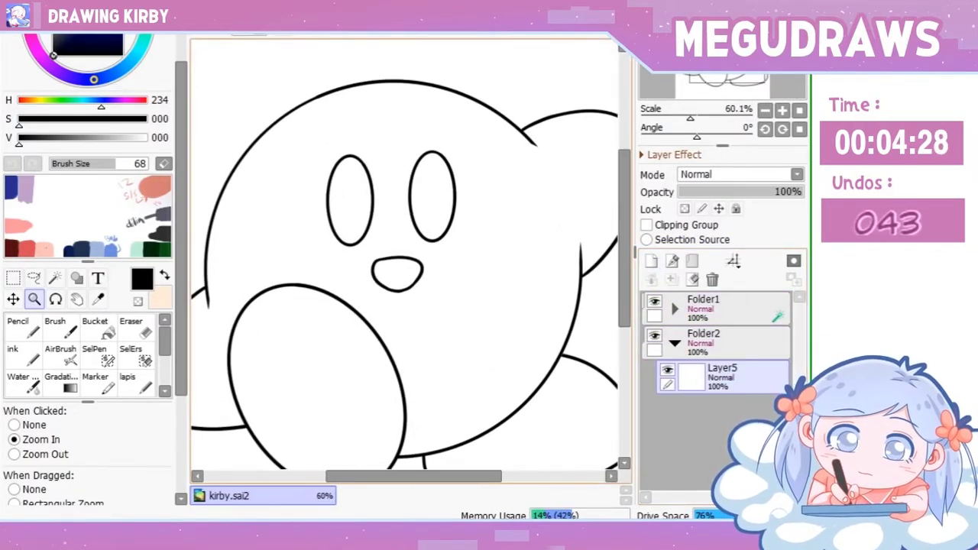
- Select the insides of both eye ovals with the Magic Wand and fill them black
key(w)
click(350, 201)
click(432, 196)
click(95, 327)
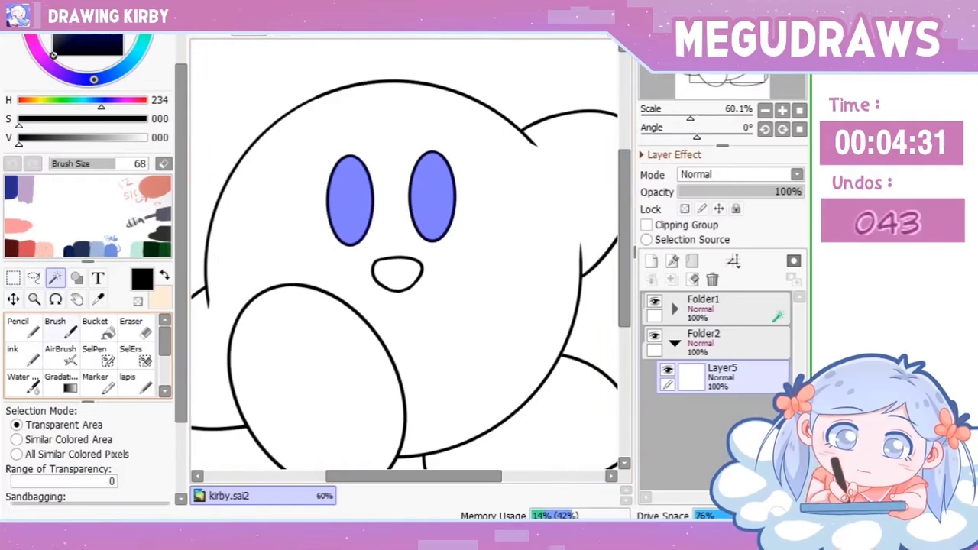
click(428, 221)
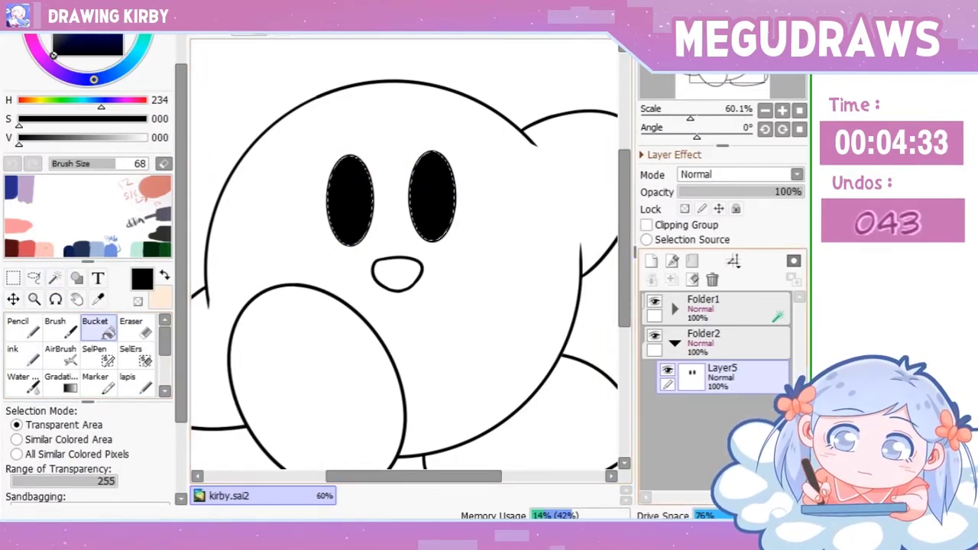
- Paint a white oval highlight in the upper part of each eye with the ink brush at size 35
click(23, 354)
click(145, 137)
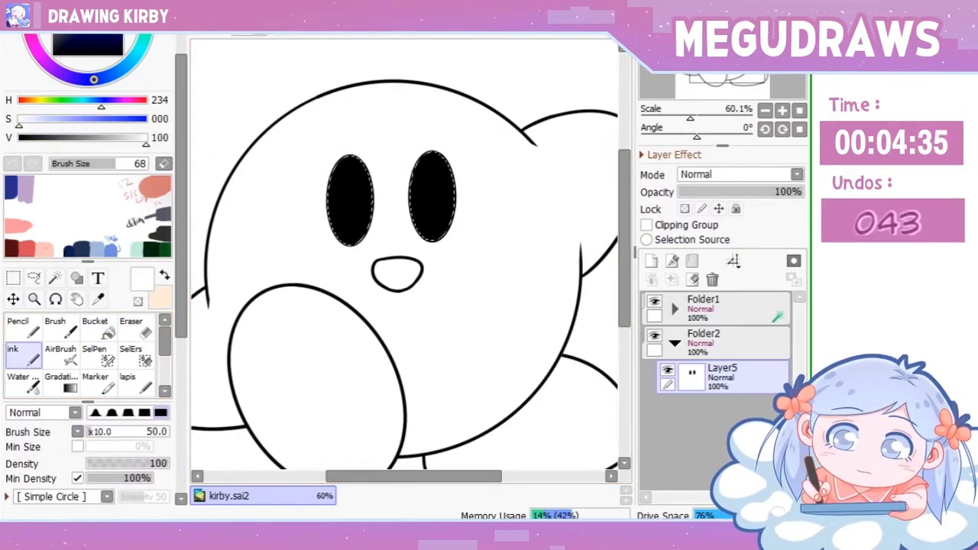
mouse_move(338, 160)
mouse_down()
mouse_move(336, 191)
mouse_move(345, 164)
mouse_up()
key(bracketleft)
key(bracketleft)
key(bracketleft)
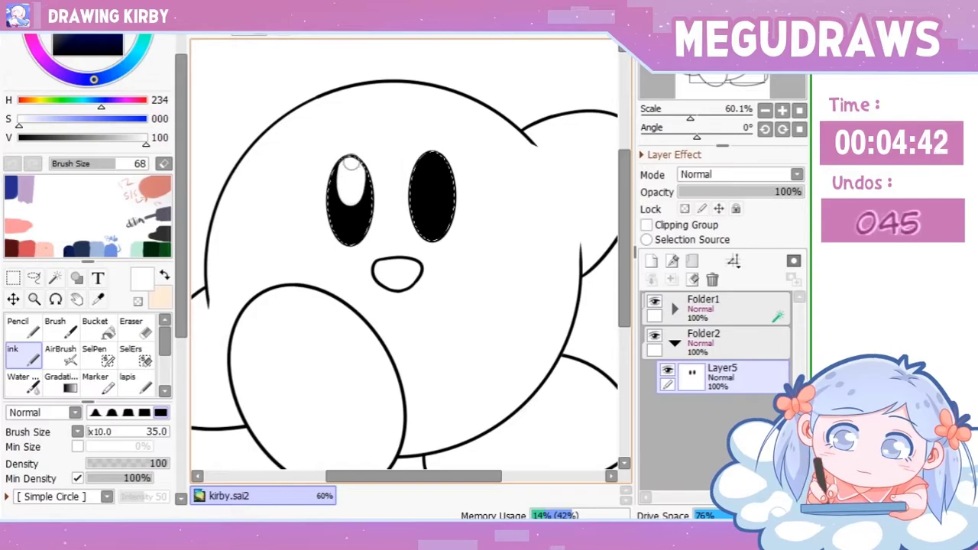
mouse_move(427, 159)
mouse_down()
mouse_move(431, 191)
mouse_move(436, 165)
mouse_up()
- Add a layer clipped to the eye fill and set the Pencil colour to blue with hue 213, saturation 54 and value 91
click(34, 299)
click(365, 234)
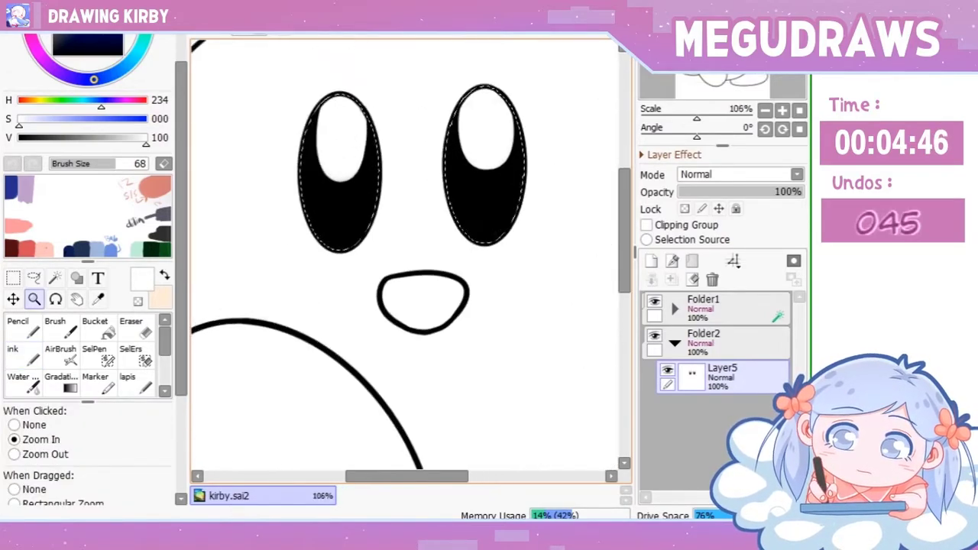
click(650, 261)
click(646, 224)
click(22, 327)
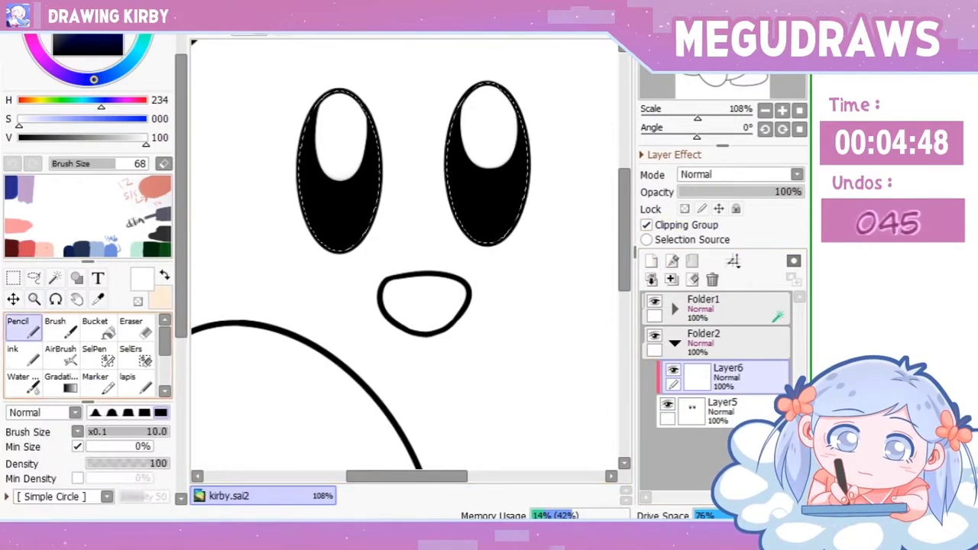
scroll(87, 229, up, 2)
drag(82, 57, 91, 60)
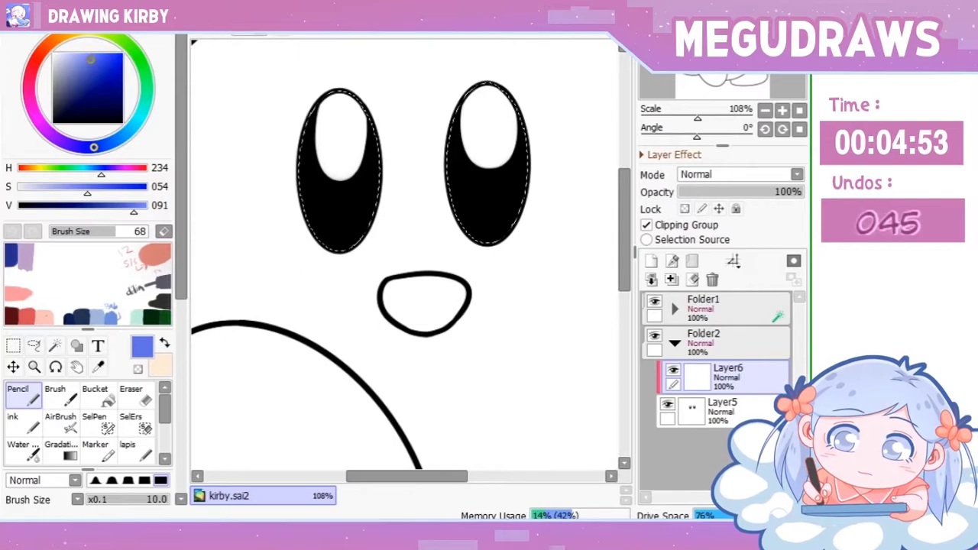
mouse_move(99, 146)
mouse_down()
mouse_move(121, 135)
mouse_move(114, 141)
mouse_up()
- Draw a filled blue crescent below the highlight in the left eye, redoing uneven strokes
key(ctrl+z)
key(ctrl+z)
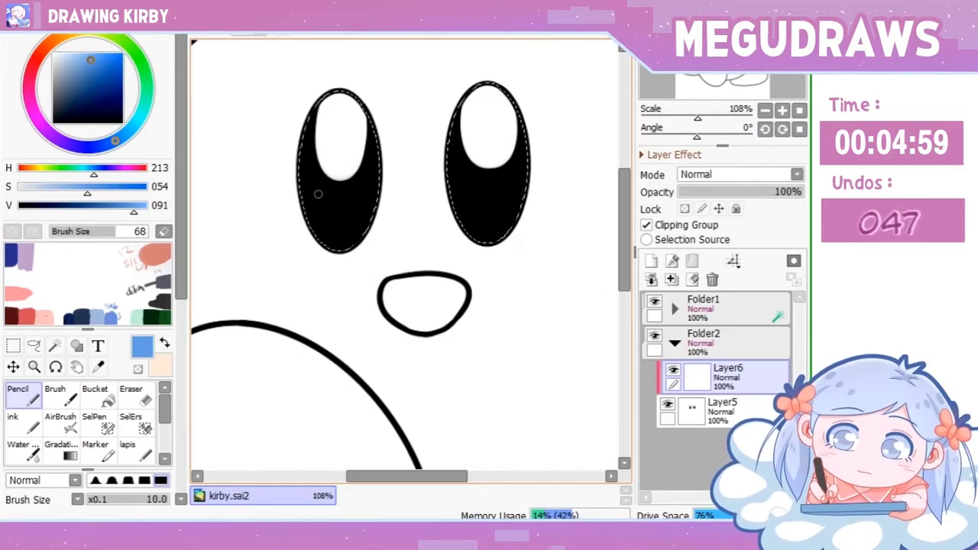
drag(314, 189, 337, 212)
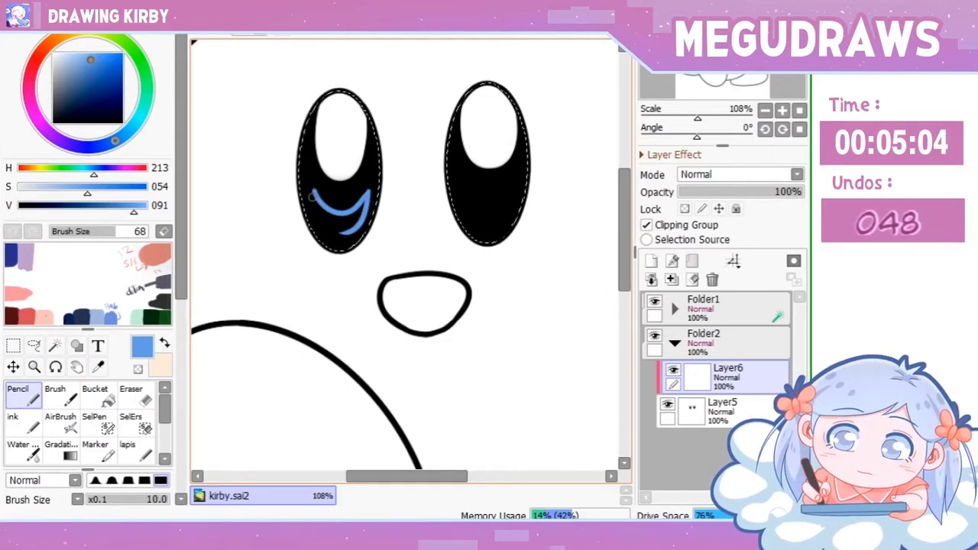
key(ctrl+z)
key(ctrl+z)
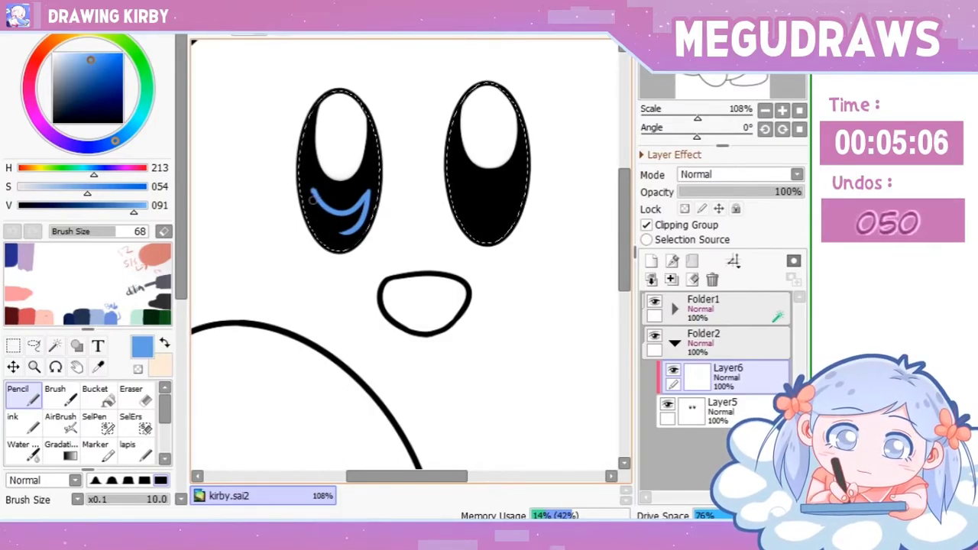
drag(320, 200, 361, 204)
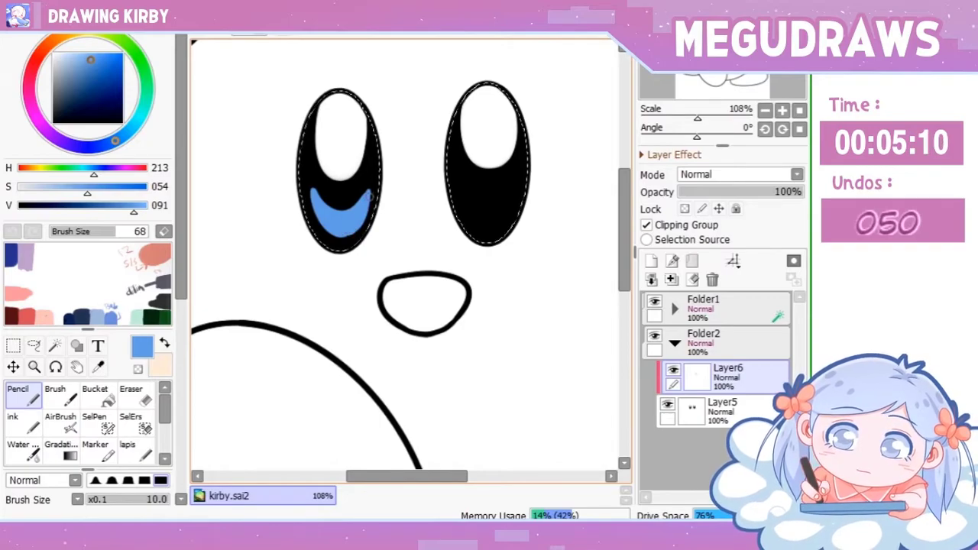
drag(345, 235, 341, 234)
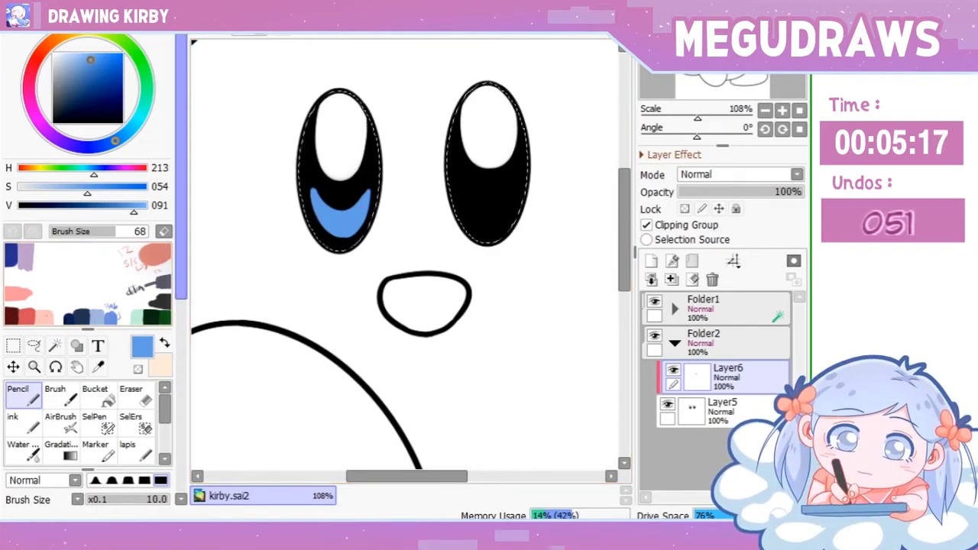
- Place a copy of the blue crescent in the right eye, clip its layer and merge it into the first crescent's layer
key(ctrl+v)
key(v)
drag(341, 210, 489, 208)
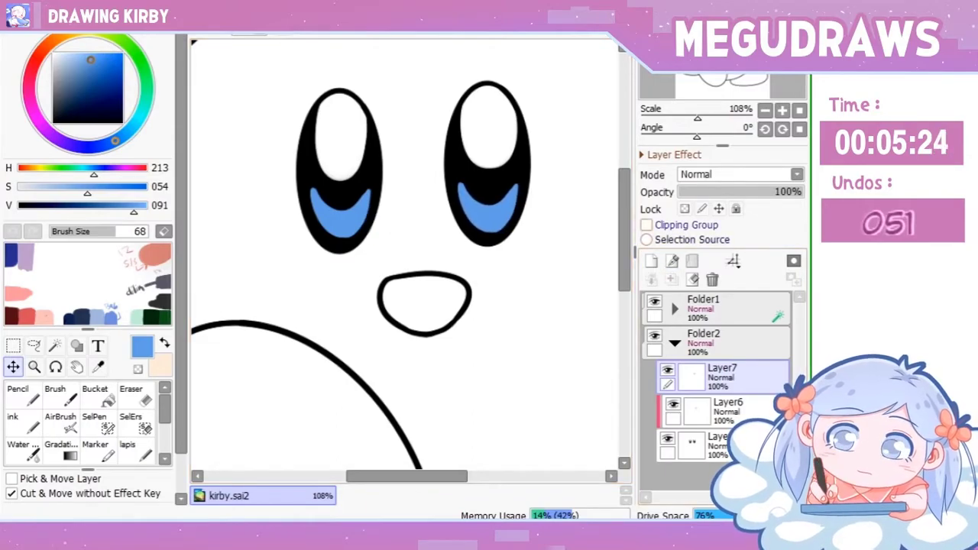
click(646, 224)
click(670, 279)
- Add a new layer and move it beneath the eye layers in Folder2
click(35, 366)
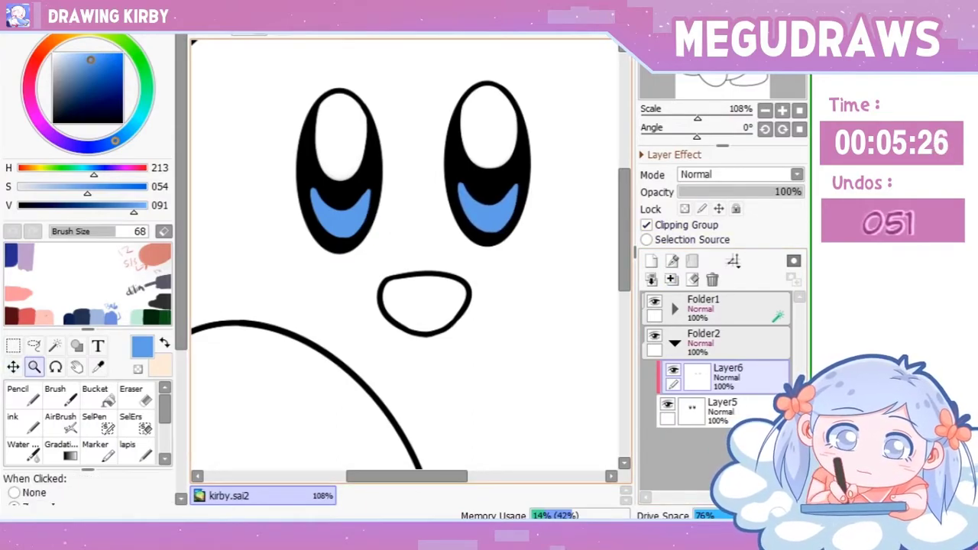
scroll(410, 261, down, 5)
scroll(410, 261, up, 2)
scroll(410, 262, down, 2)
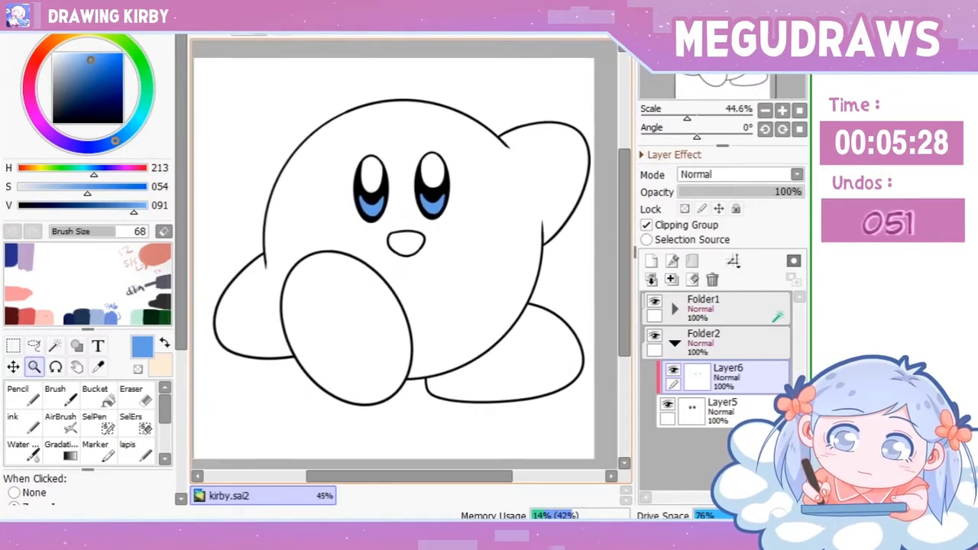
click(651, 260)
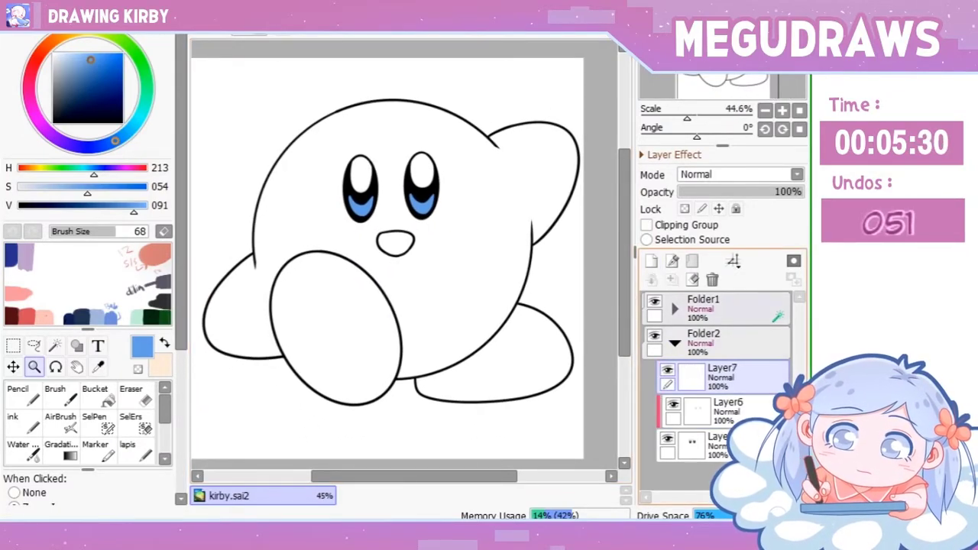
drag(710, 374, 710, 443)
- Select the body and both arms with the Magic Wand and fill them light pink with hue 326, saturation 22 and value 100
key(w)
click(458, 268)
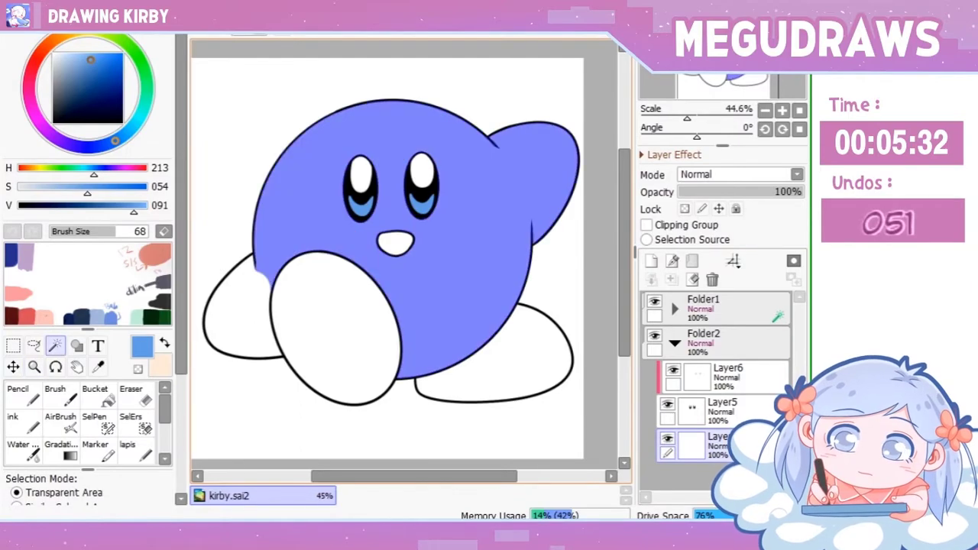
click(237, 313)
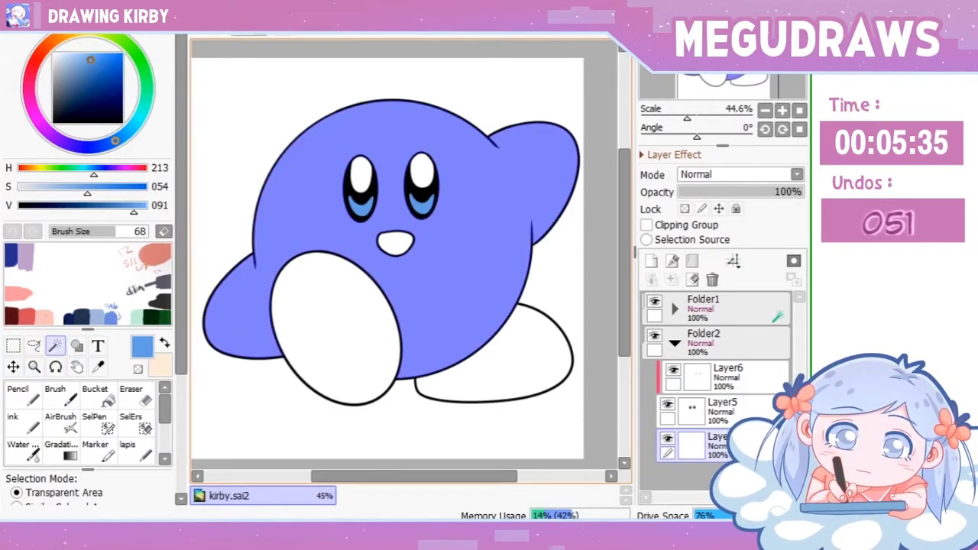
key(g)
click(29, 93)
drag(89, 59, 73, 63)
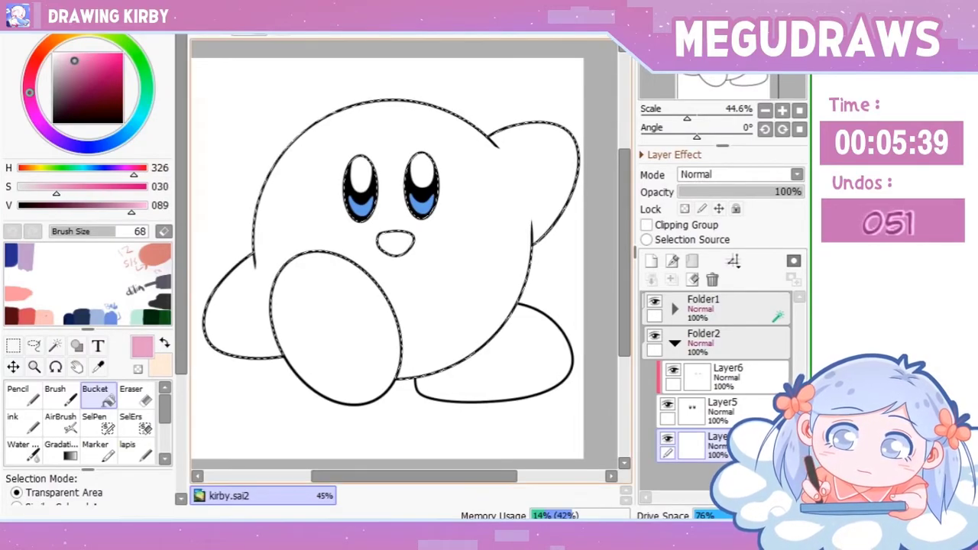
click(458, 191)
click(67, 54)
click(458, 191)
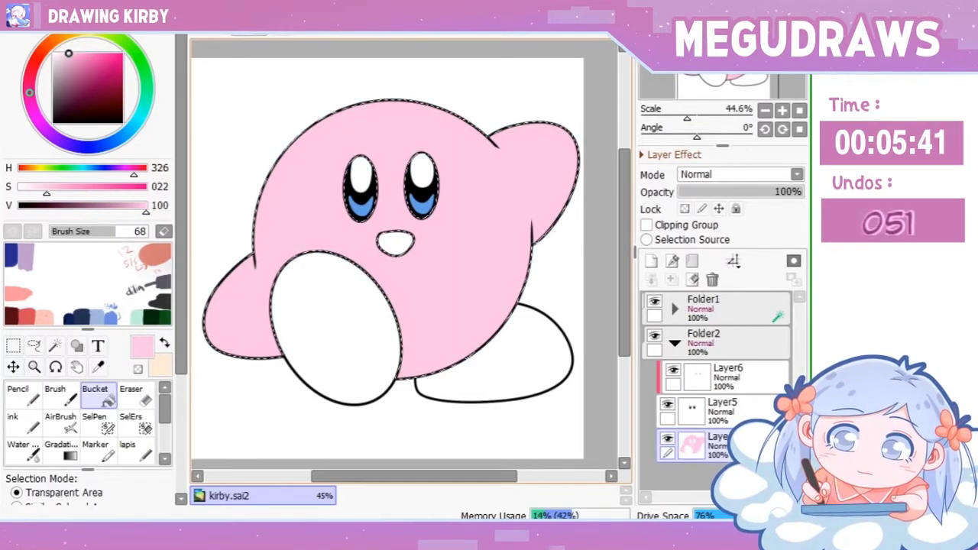
- Try a duller pink with hue 326, saturation 18 and value 94 as the body and arm fill
click(70, 54)
click(65, 58)
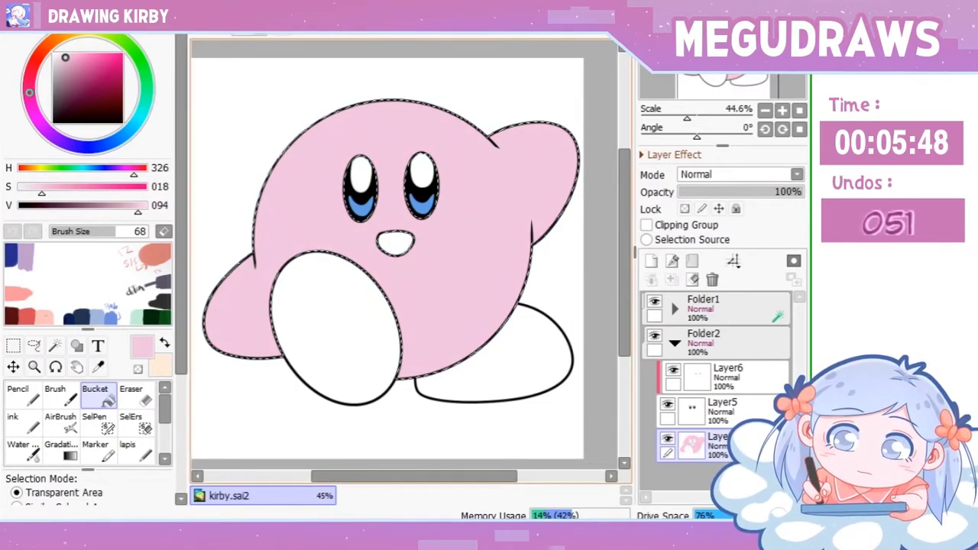
click(459, 191)
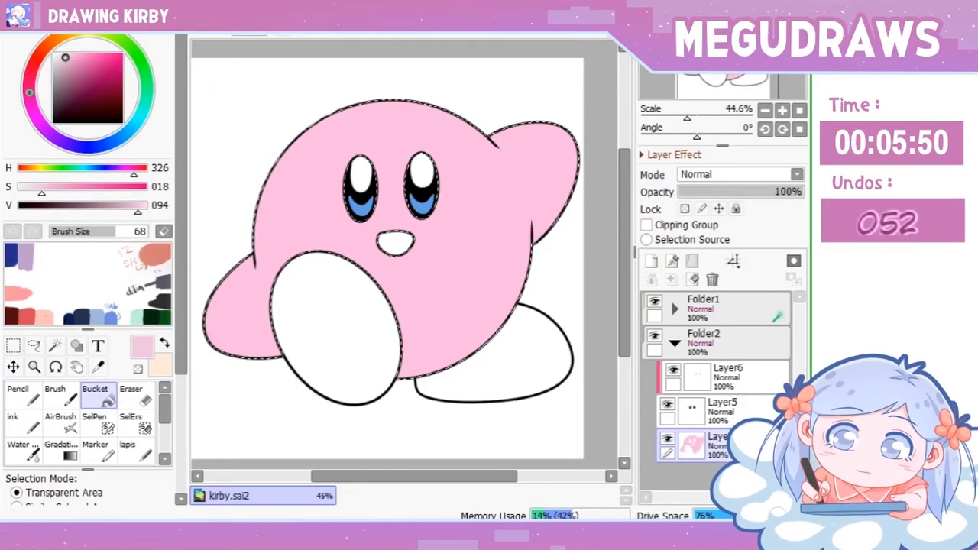
- Adjust the hue and saturation of the pink body and arm fill
key(ctrl+u)
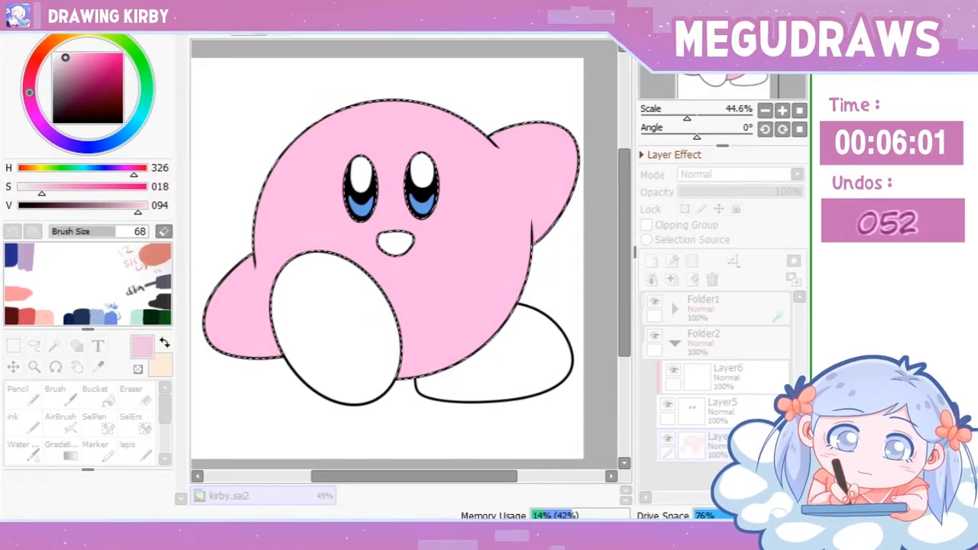
key(alt+Tab)
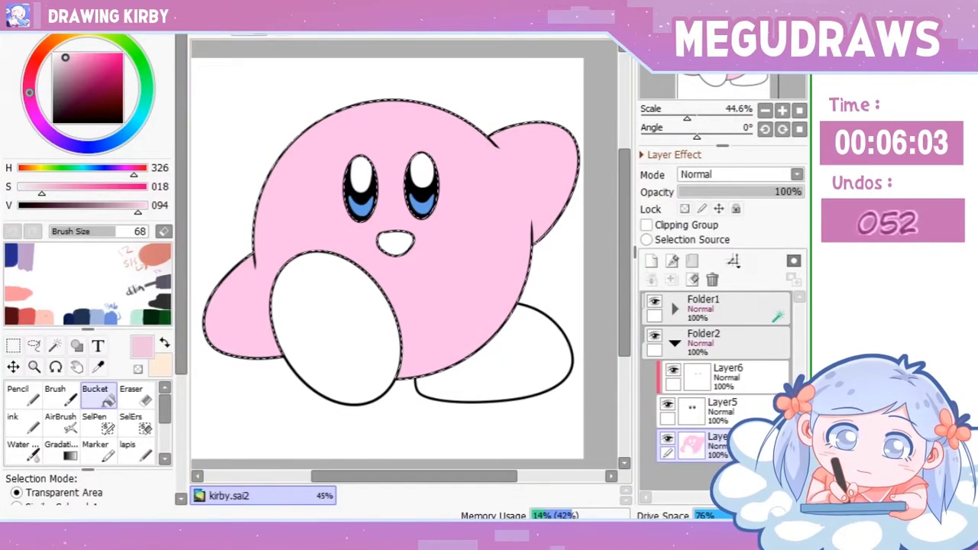
key(alt+Tab)
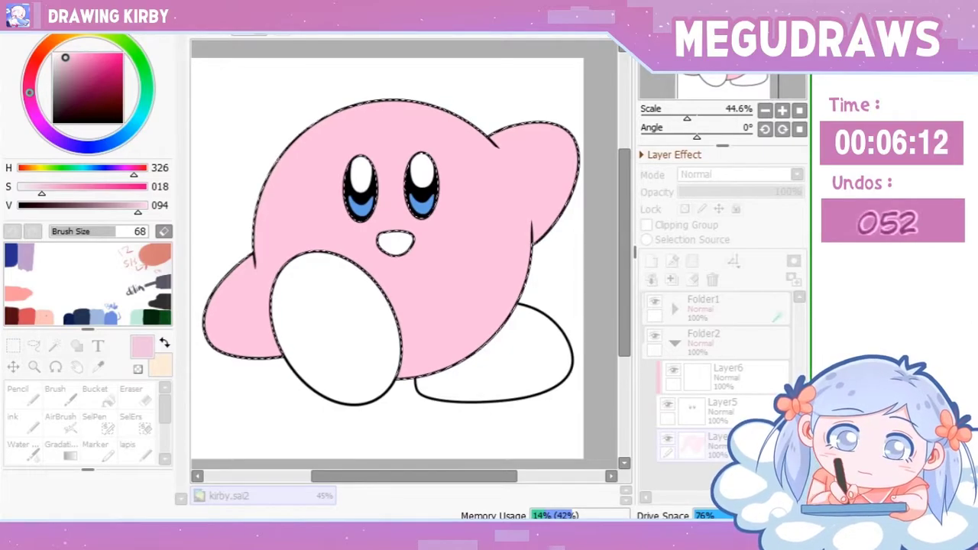
- Add a layer above the pink fill, clip it to the fill and set its blending mode to Multiply
key(n)
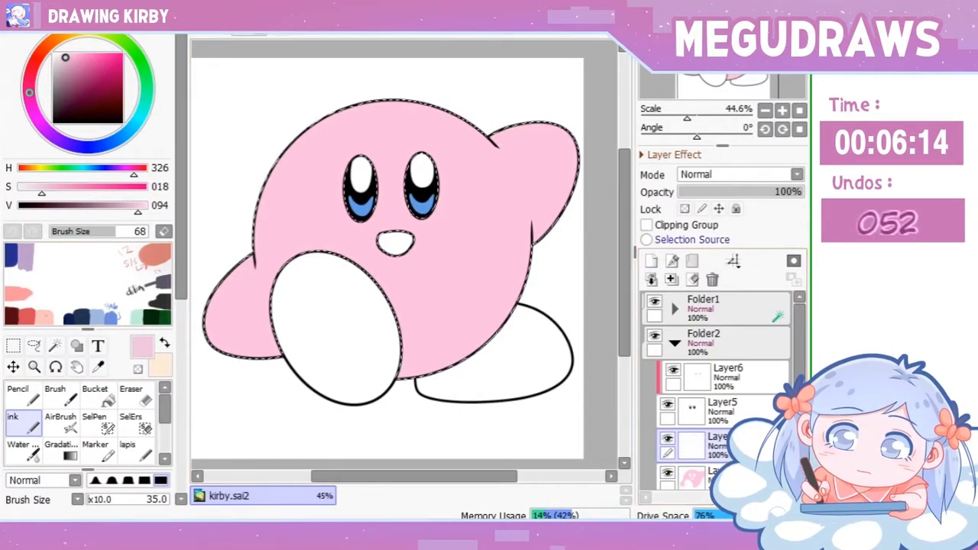
click(646, 225)
scroll(737, 175, down, 1)
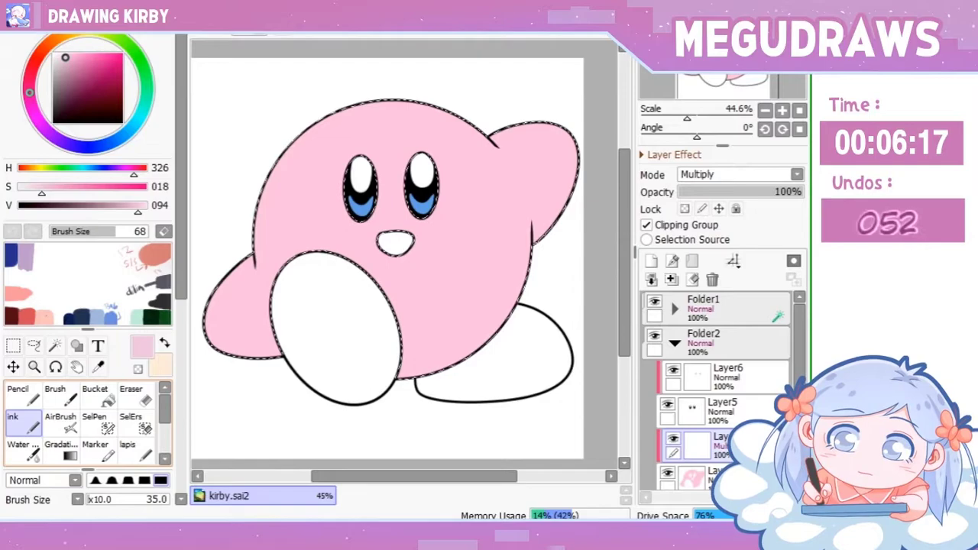
- Shade the lower part of the left arm with the ink brush at size 230 and hue 344, redoing the first attempt
drag(305, 316, 267, 340)
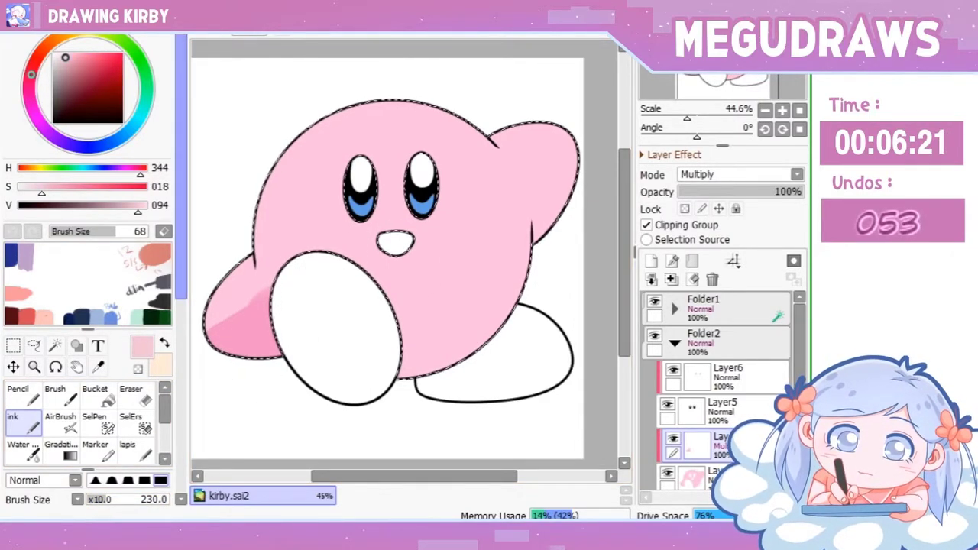
scroll(88, 267, down, 3)
key(ctrl+z)
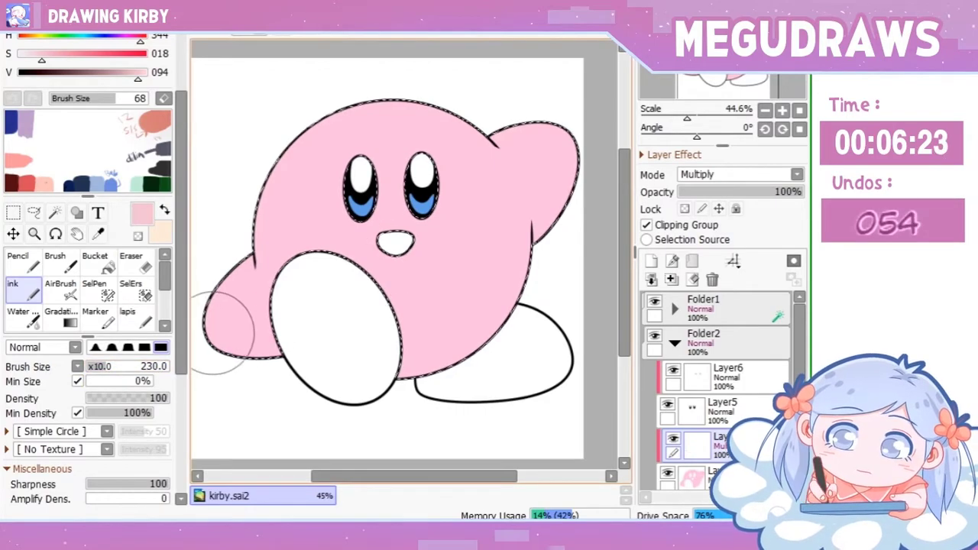
drag(256, 339, 221, 306)
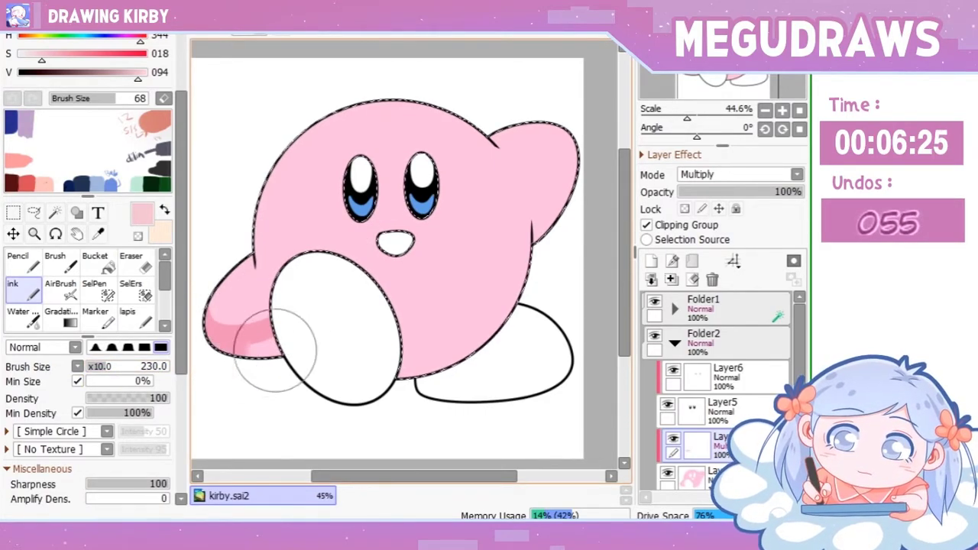
- Lock the shading layer's transparency and recolour the left arm's shadow with hue 355
scroll(88, 267, up, 3)
click(35, 63)
click(684, 208)
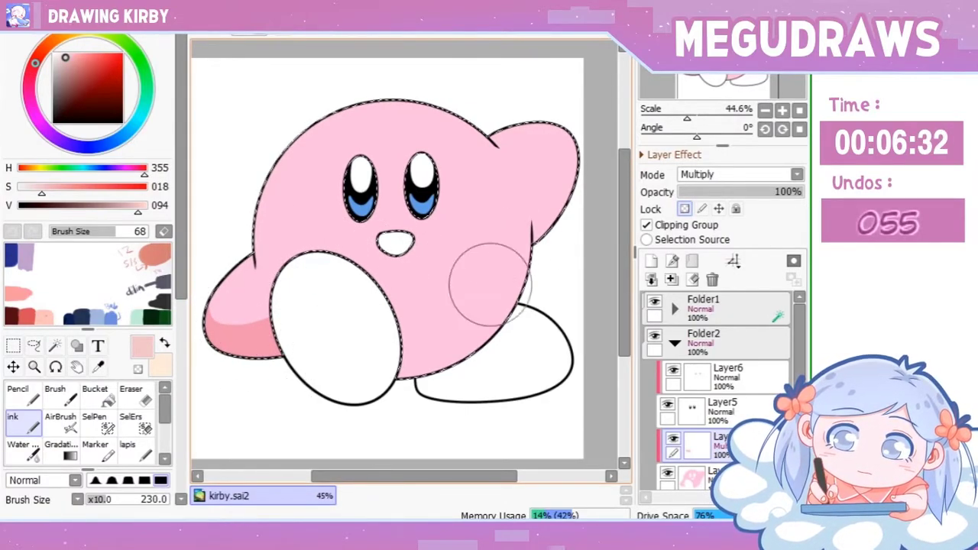
- Try to paint a shadow on the body's right side near the raised arm
drag(531, 208, 436, 258)
key(ctrl+z)
drag(524, 207, 515, 240)
key(ctrl+z)
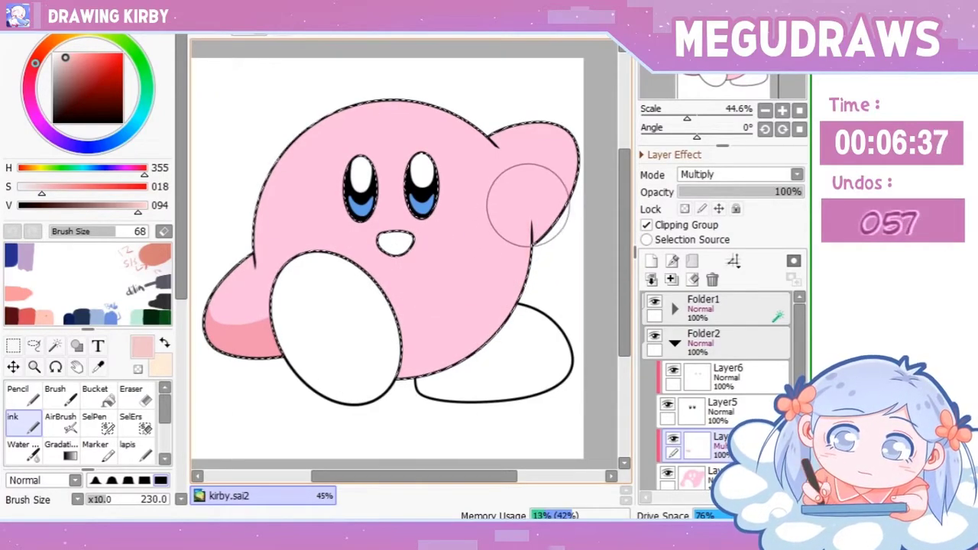
key(ctrl+z)
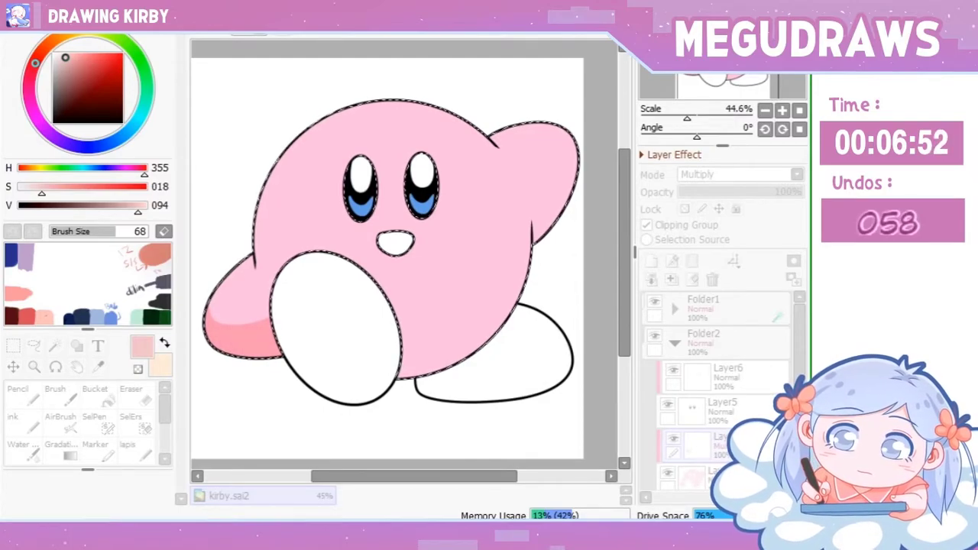
- Sample the left arm's shadow colour (hue 356, saturation 21, value 100) and paint a shadow across the body's lower part beside the front foot
click(219, 221)
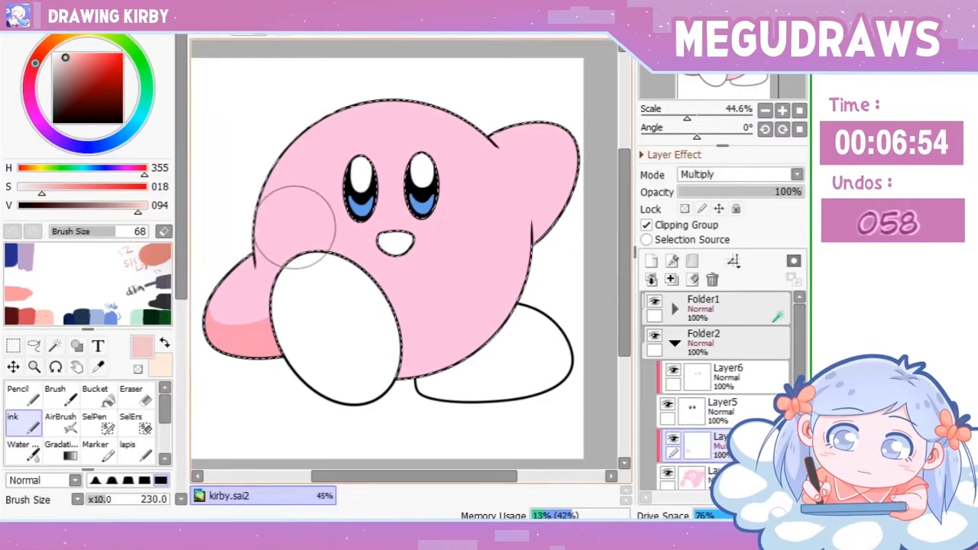
alt+click(247, 344)
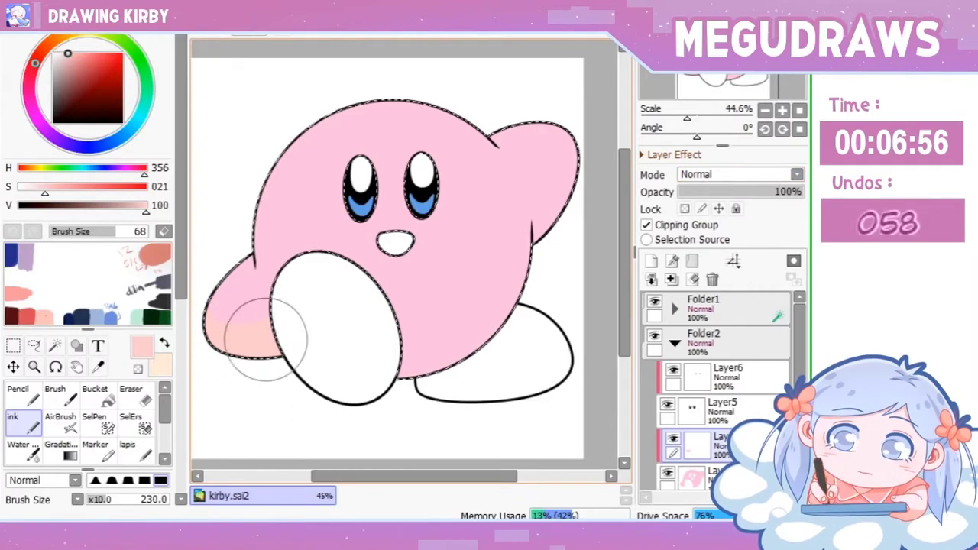
drag(375, 332, 522, 286)
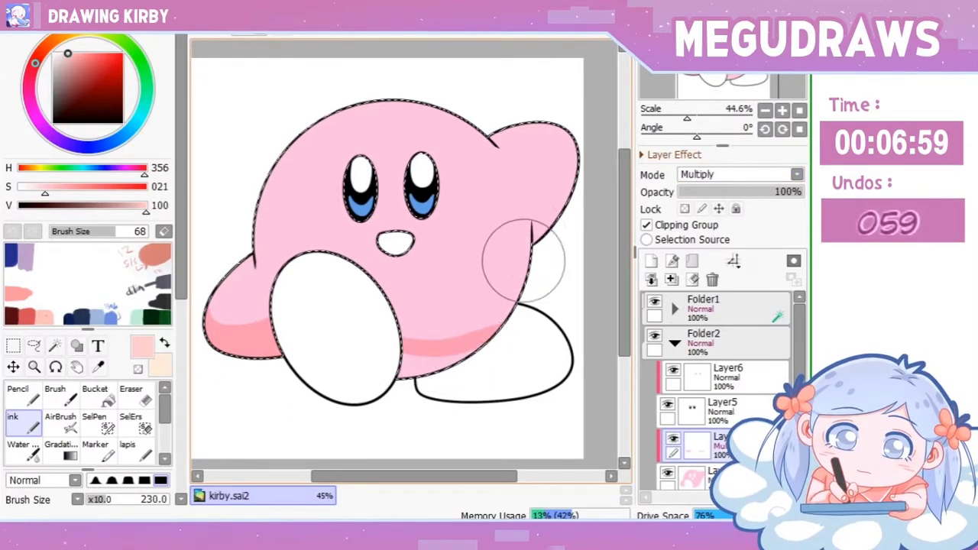
drag(436, 284, 527, 214)
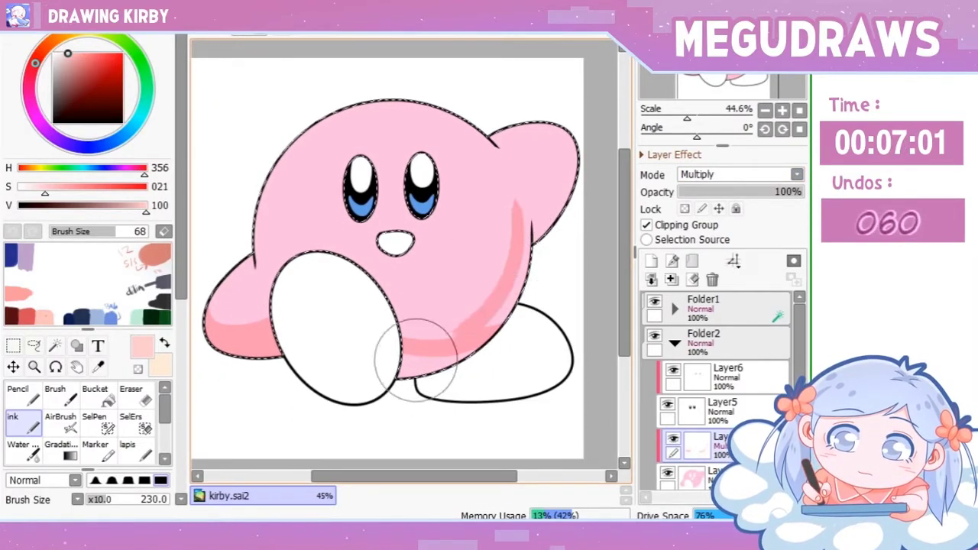
drag(452, 339, 531, 229)
drag(521, 185, 409, 373)
key(ctrl+z)
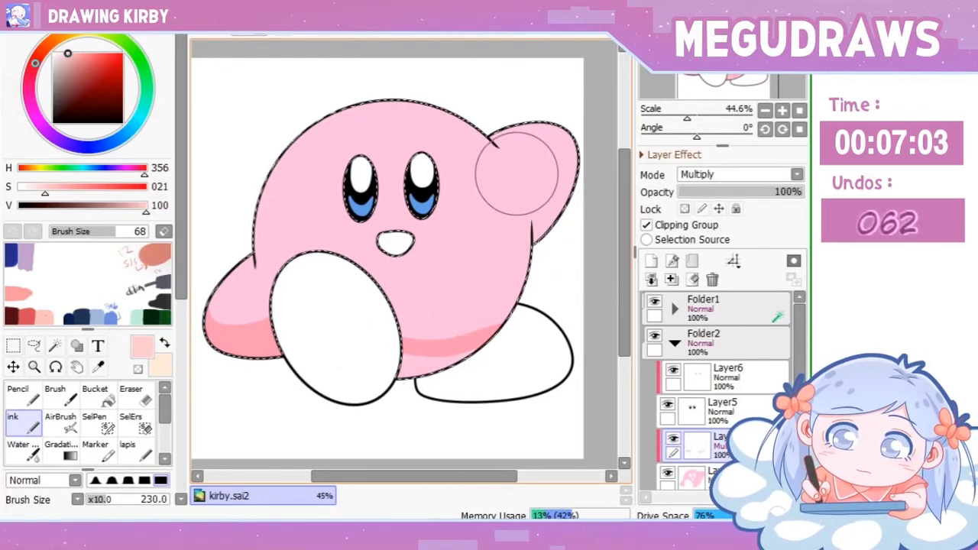
key(ctrl+z)
- Reduce the ink brush size to 80 and shade the body's right edge from the raised arm down to the bottom
key(bracketleft)
key(bracketleft)
key(bracketleft)
key(bracketleft)
key(bracketleft)
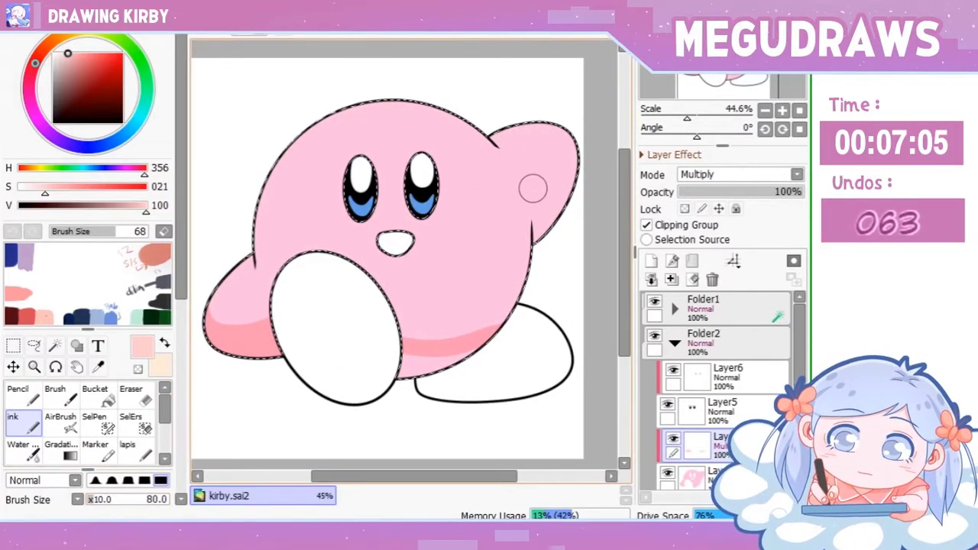
drag(503, 301, 522, 203)
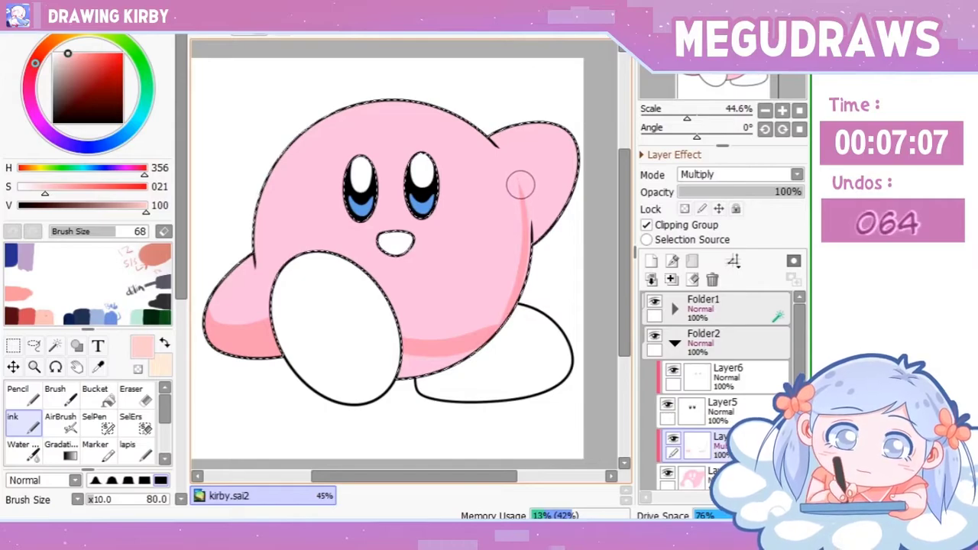
drag(287, 267, 268, 237)
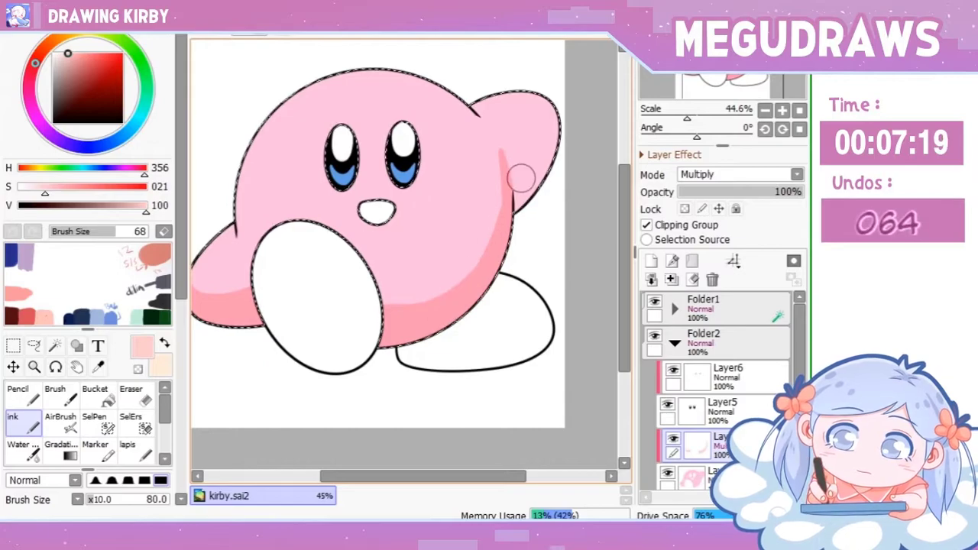
- Shade the underside of the raised right arm and erase the excess at the upper tip of the shadow
drag(541, 171, 501, 151)
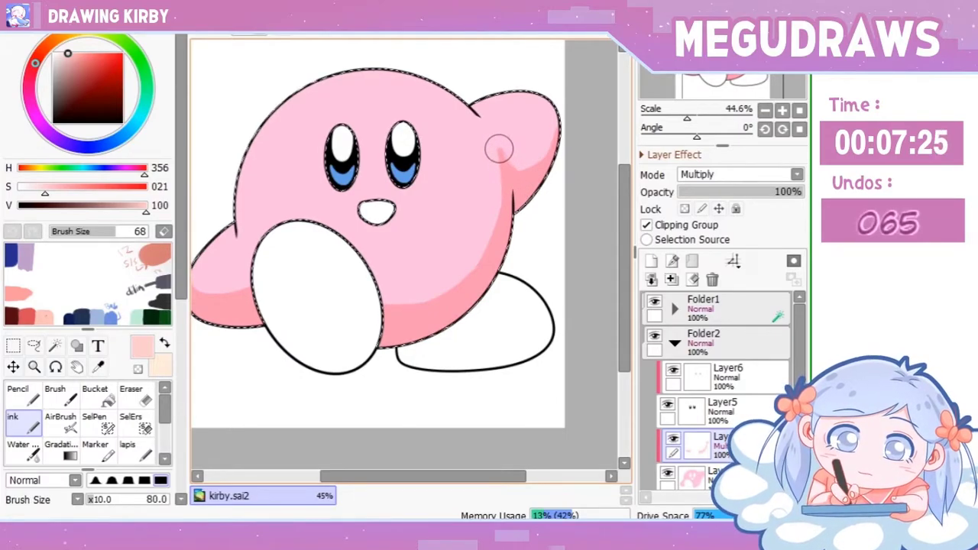
drag(502, 156, 536, 175)
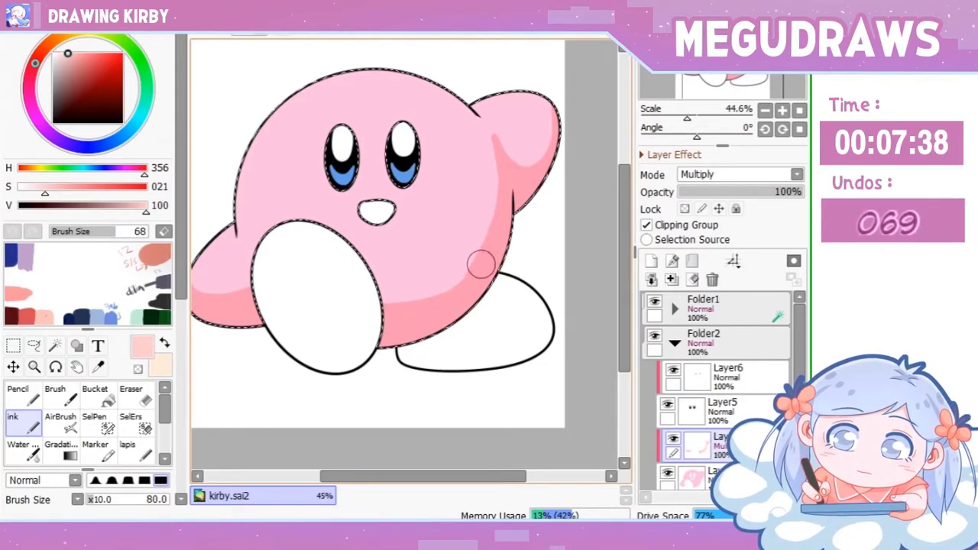
key(e)
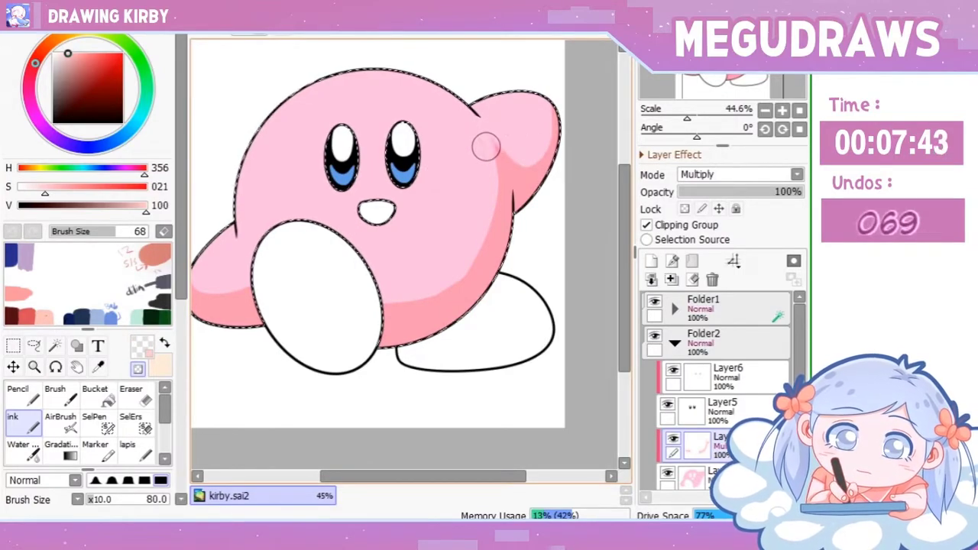
scroll(486, 147, up, 4)
drag(486, 147, 433, 215)
- Refine the pointed shadow where the raised arm meets the body
key(e)
mouse_move(428, 359)
mouse_down()
mouse_move(421, 386)
mouse_move(428, 378)
mouse_up()
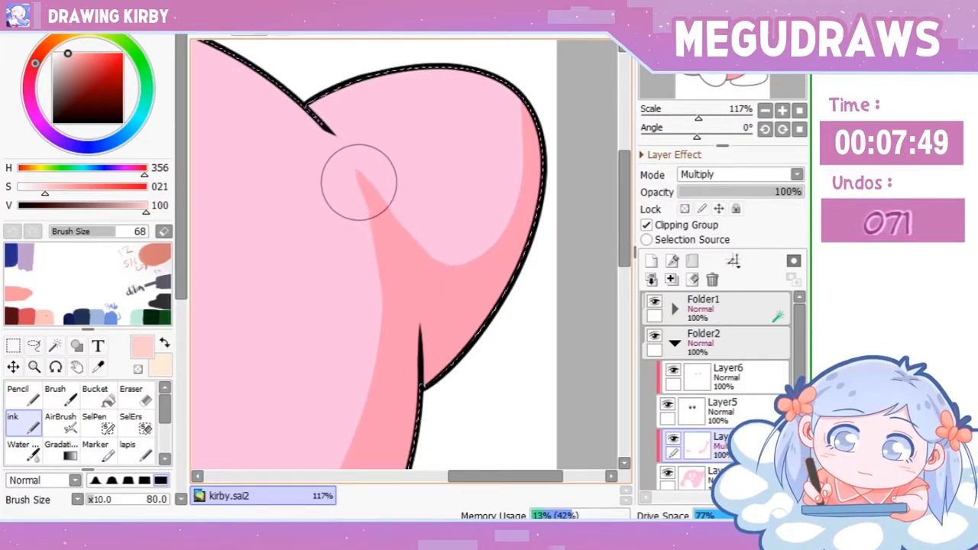
drag(379, 241, 356, 168)
drag(379, 246, 359, 168)
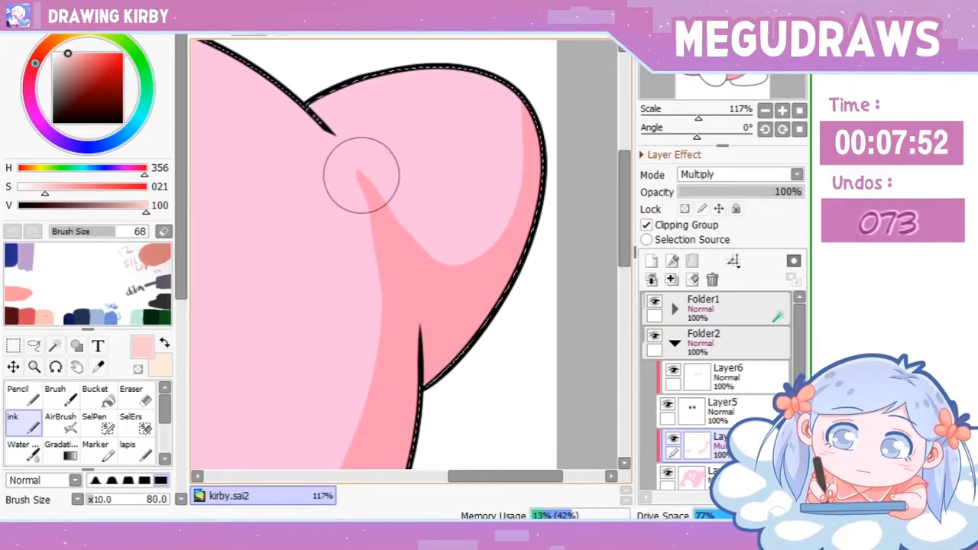
mouse_move(389, 270)
mouse_down()
mouse_move(375, 349)
mouse_move(321, 349)
mouse_move(367, 349)
mouse_move(349, 368)
mouse_up()
- Smooth the inner edge of the shadow along the body's right and lower sides and clear the selection
key(ctrl+space)
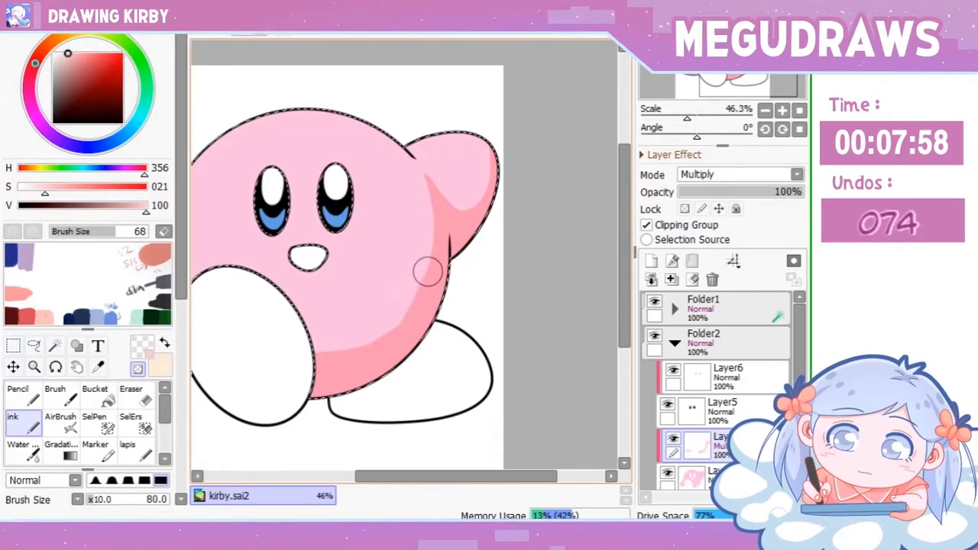
key(c)
drag(366, 353, 423, 283)
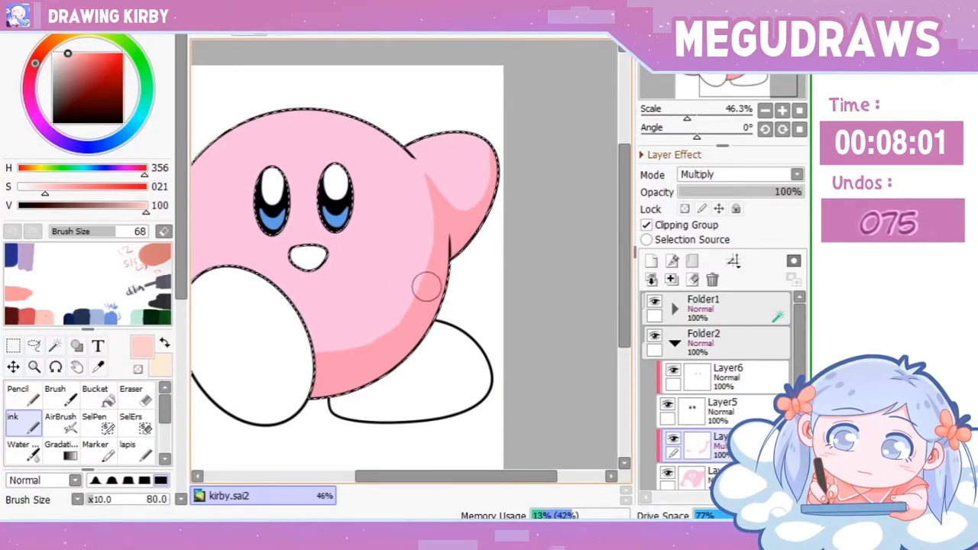
drag(389, 325, 334, 359)
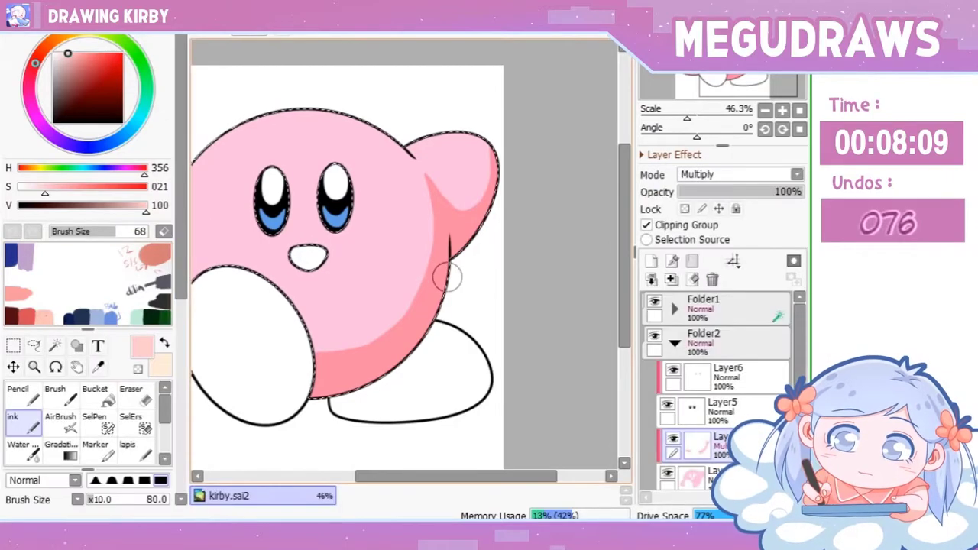
key(ctrl+minus)
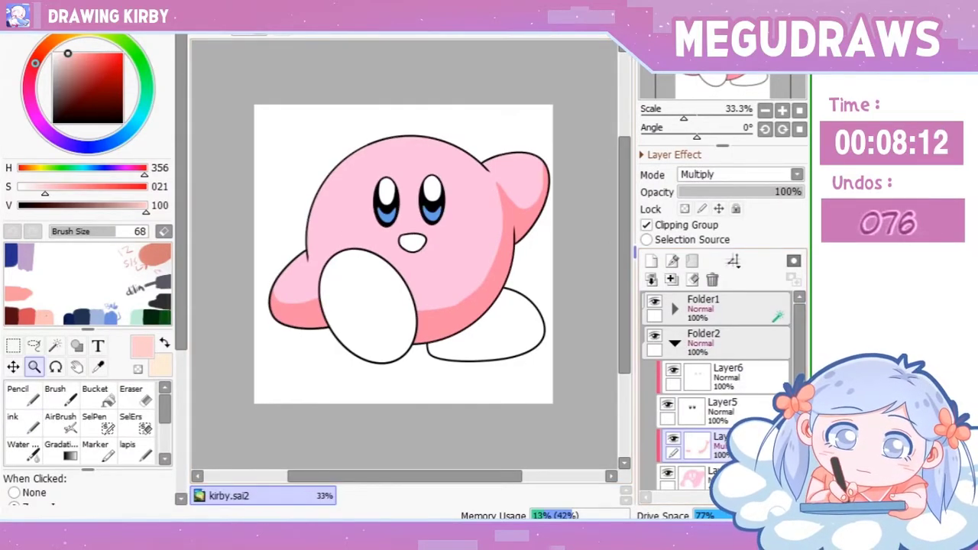
- Add a new layer above the body shading and select the interiors of both feet
click(651, 260)
click(94, 393)
click(363, 305)
click(489, 336)
- Fill the selected feet with red at hue 343, saturation 85 and value 92
drag(34, 63, 30, 88)
drag(68, 53, 112, 58)
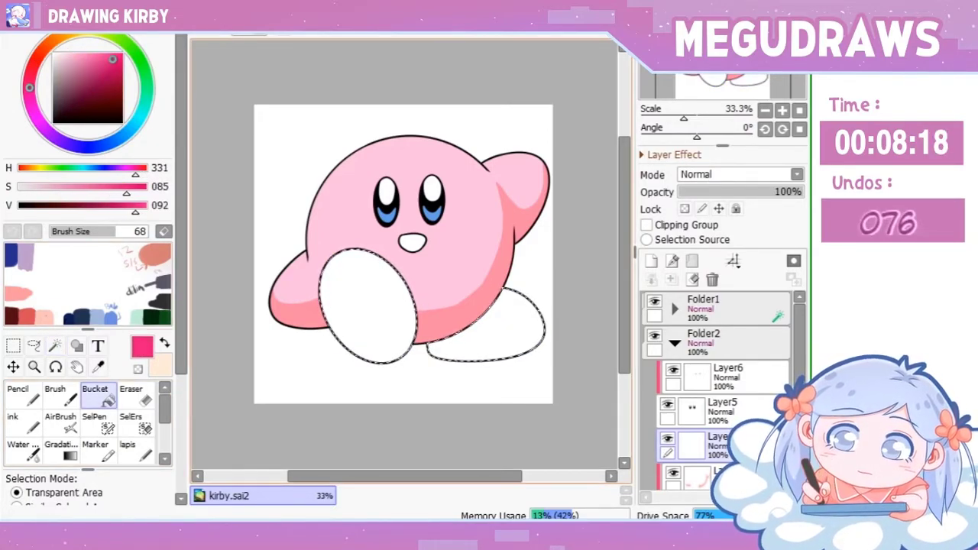
click(365, 306)
drag(29, 88, 31, 70)
click(365, 306)
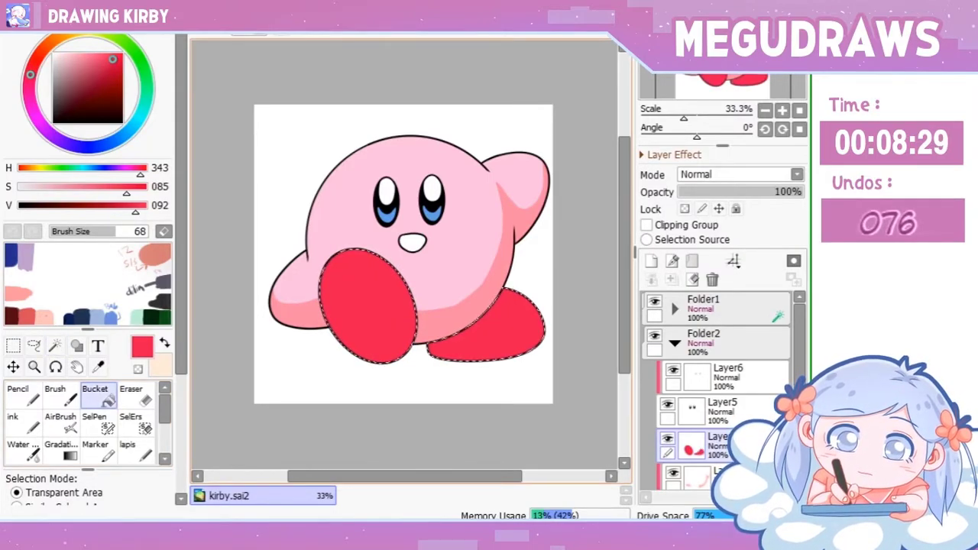
- Clip a new layer to the feet's fill in Shade blending mode and switch to the ink brush
click(646, 224)
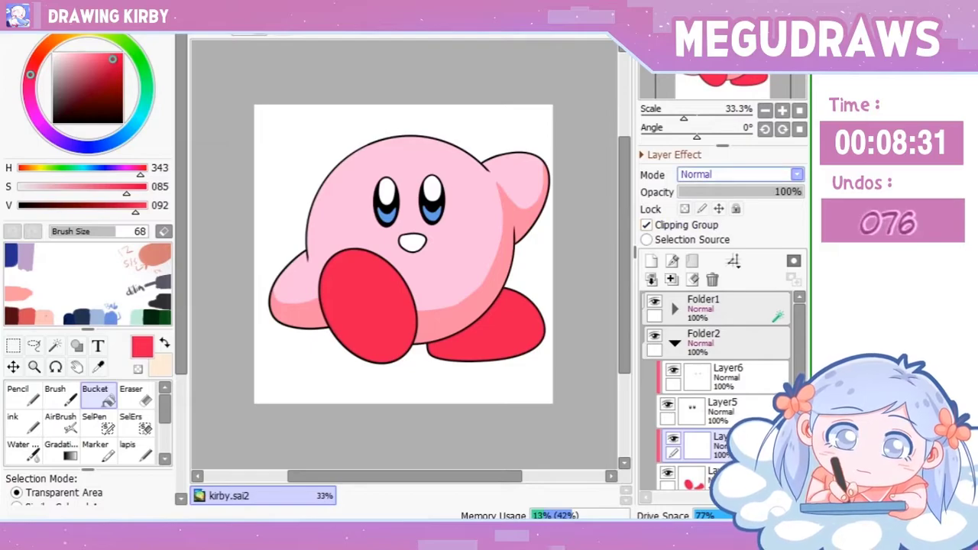
key(Down)
key(Down)
key(Down)
key(Down)
key(Down)
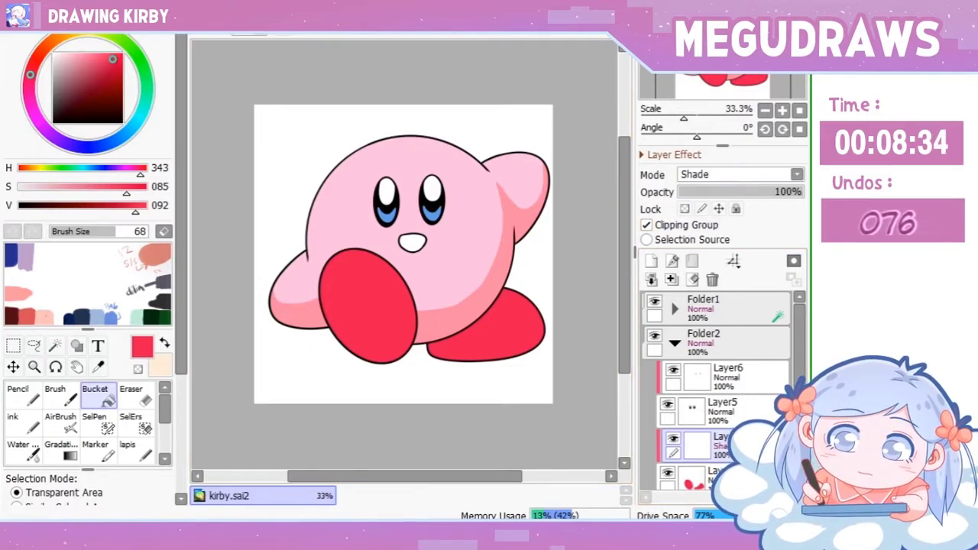
key(n)
key(ctrl+z)
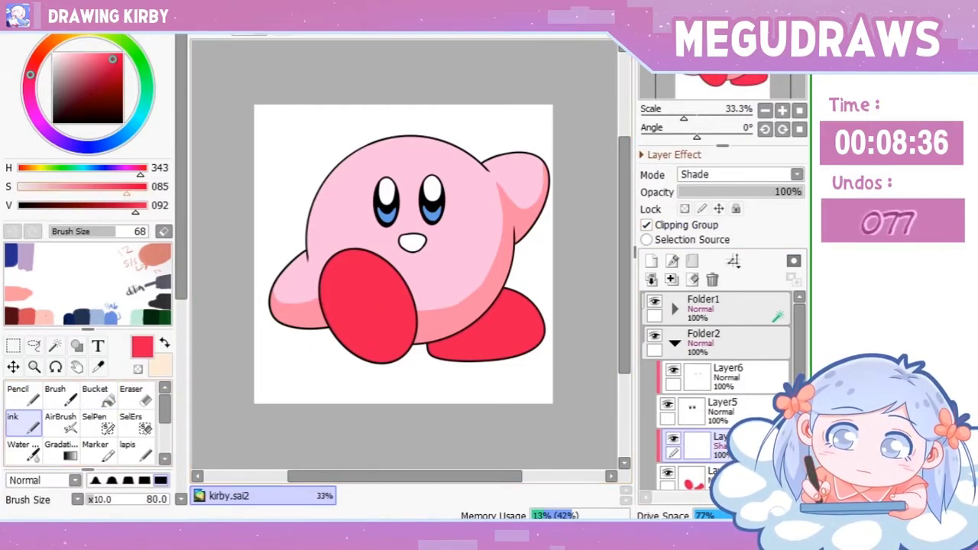
click(57, 139)
mouse_move(351, 288)
mouse_down()
mouse_move(380, 345)
mouse_move(365, 353)
mouse_up()
key(ctrl+z)
click(37, 118)
drag(343, 290, 378, 342)
key(ctrl+z)
- Shade the front foot's sole and the rear foot's underside with hue 286, enlarging the ink brush to 260
click(46, 128)
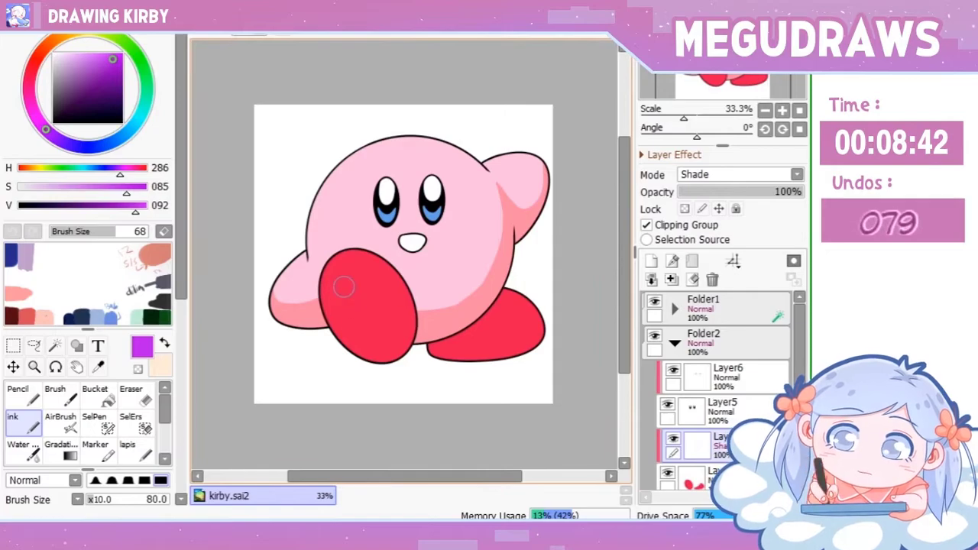
drag(343, 286, 342, 283)
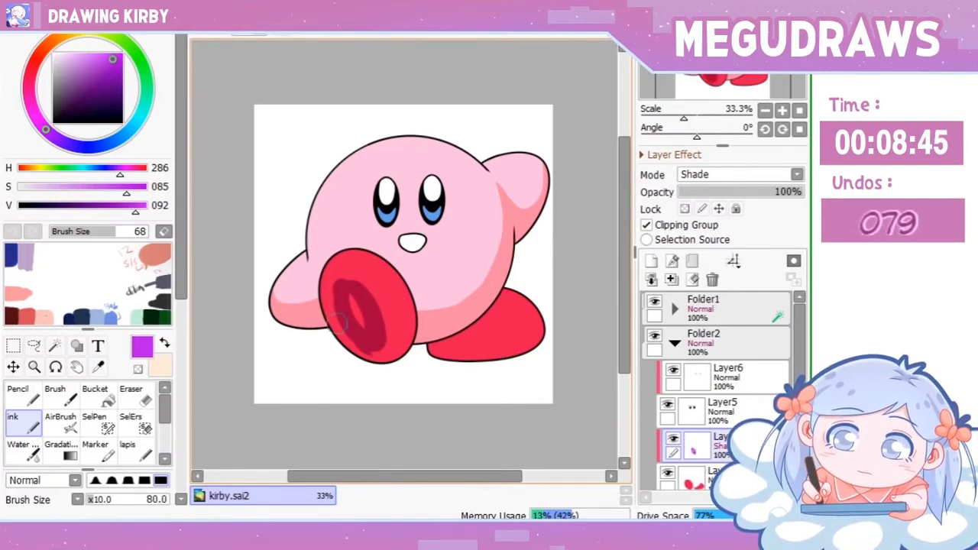
ctrl+alt+drag(337, 324, 222, 366)
mouse_move(363, 294)
mouse_down()
mouse_move(376, 346)
mouse_move(350, 327)
mouse_move(356, 286)
mouse_move(343, 282)
mouse_move(384, 308)
mouse_move(386, 346)
mouse_move(354, 335)
mouse_move(407, 314)
mouse_move(355, 297)
mouse_move(355, 285)
mouse_move(349, 338)
mouse_up()
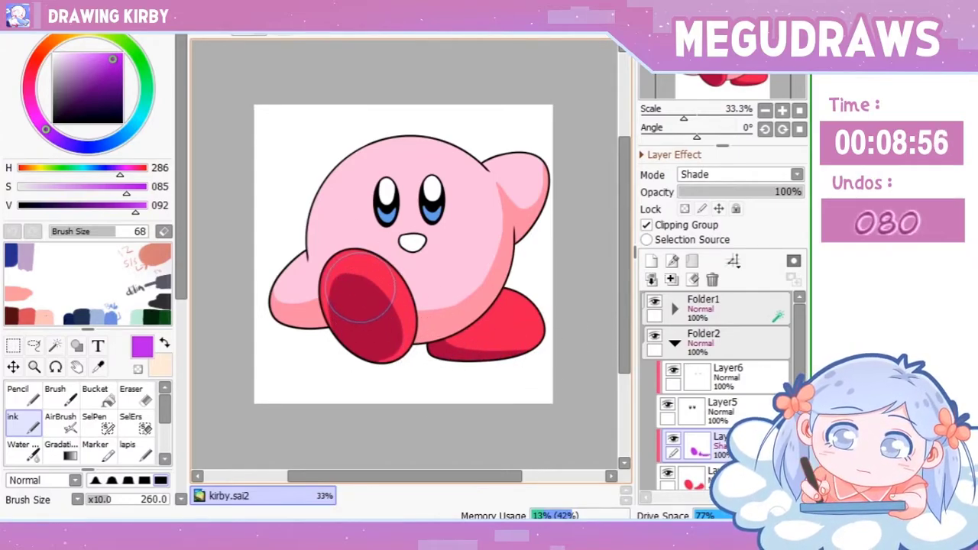
drag(366, 296, 362, 289)
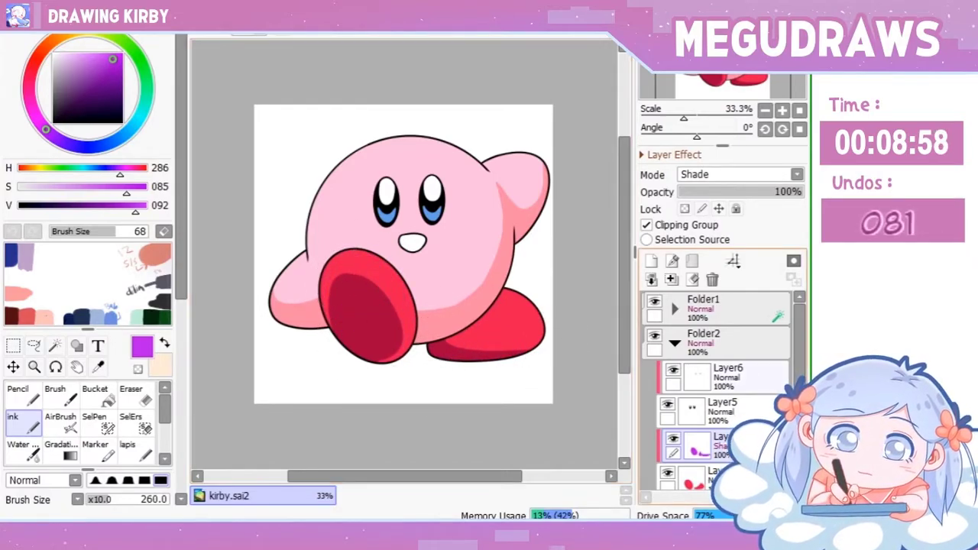
- Add a layer named "hl" at 59% opacity on top of the colour folder and paint a small white highlight on each foot
click(725, 374)
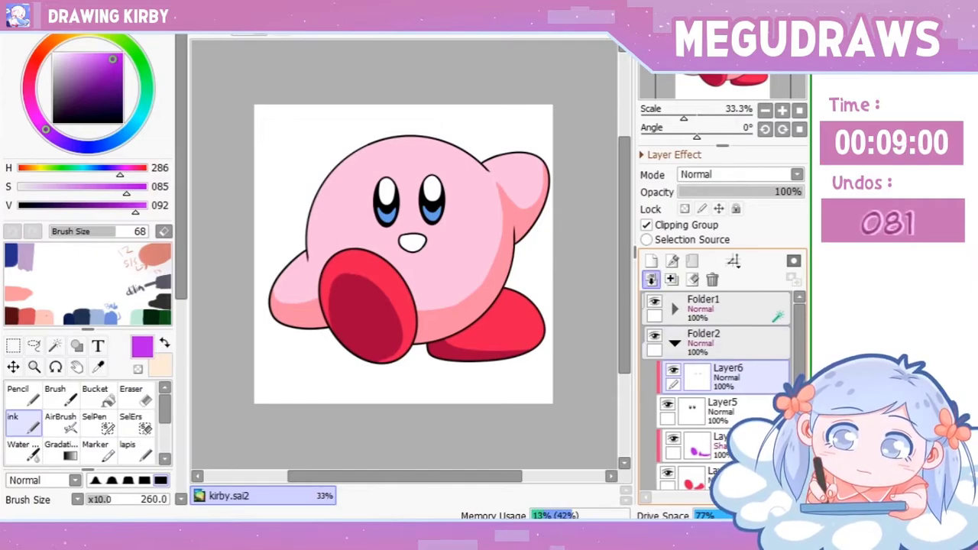
click(651, 261)
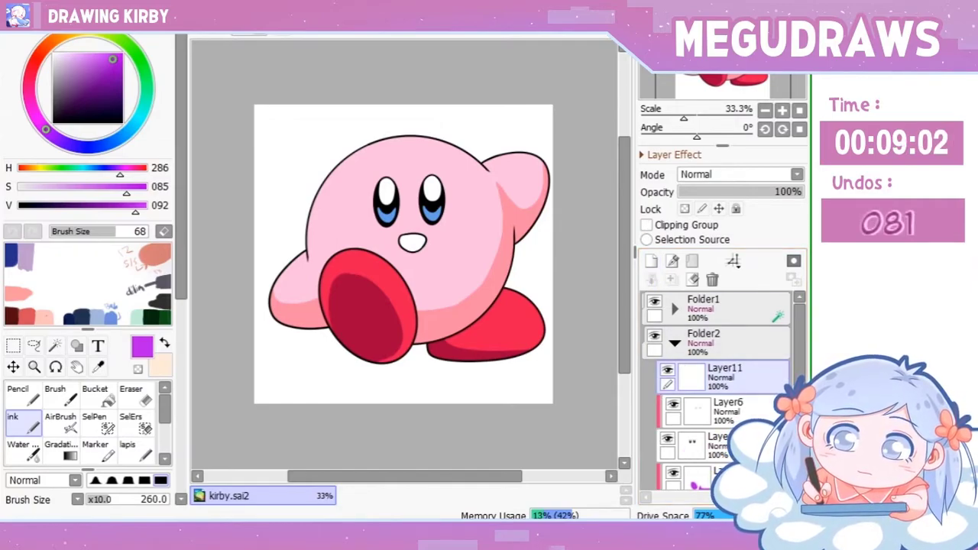
click(53, 54)
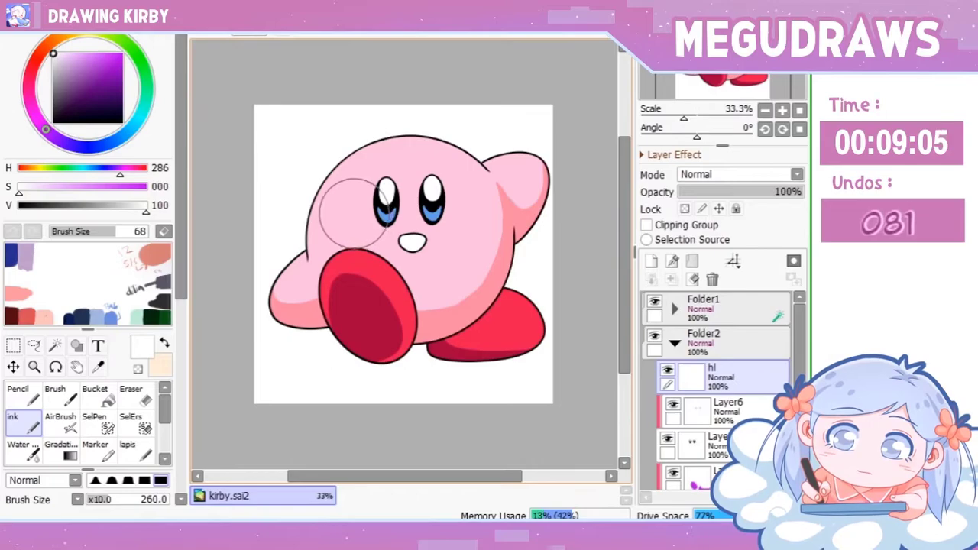
click(755, 192)
click(750, 192)
click(357, 256)
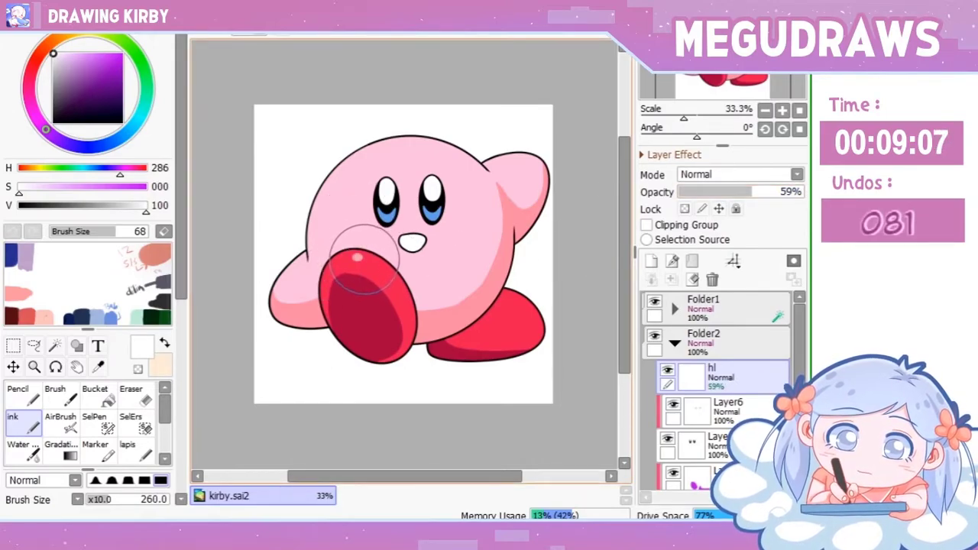
click(531, 321)
- Collapse the colour folder and group the line art and colour folders into a new folder
click(675, 343)
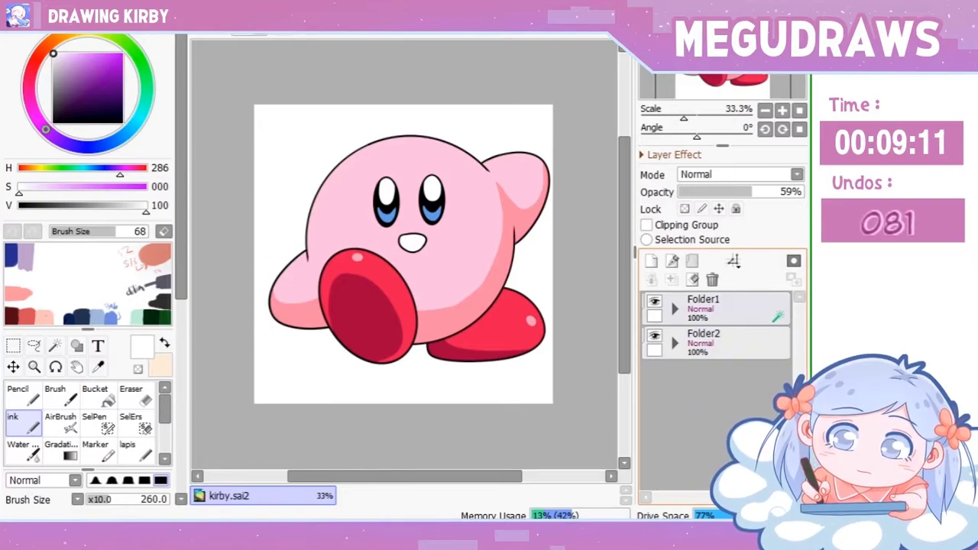
click(725, 309)
ctrl+click(726, 343)
click(691, 261)
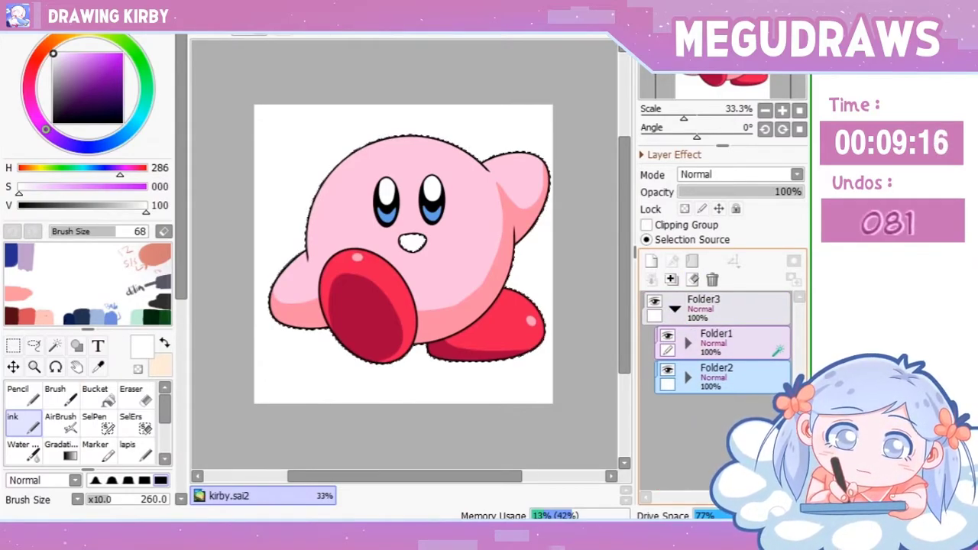
- Add a layer just below the highlight layer in the colour folder and select the mouth's interior
click(687, 376)
click(703, 409)
click(703, 442)
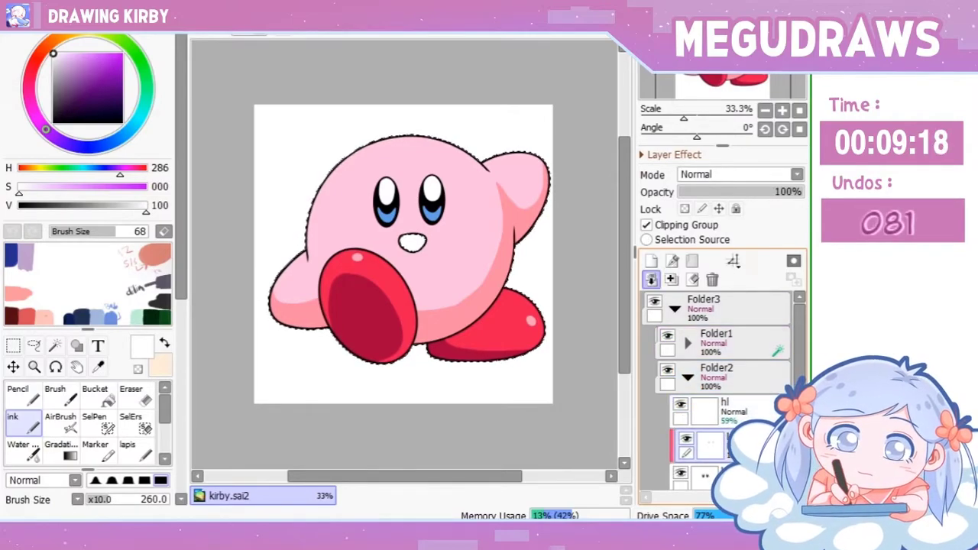
key(ctrl+space)
drag(459, 229, 488, 229)
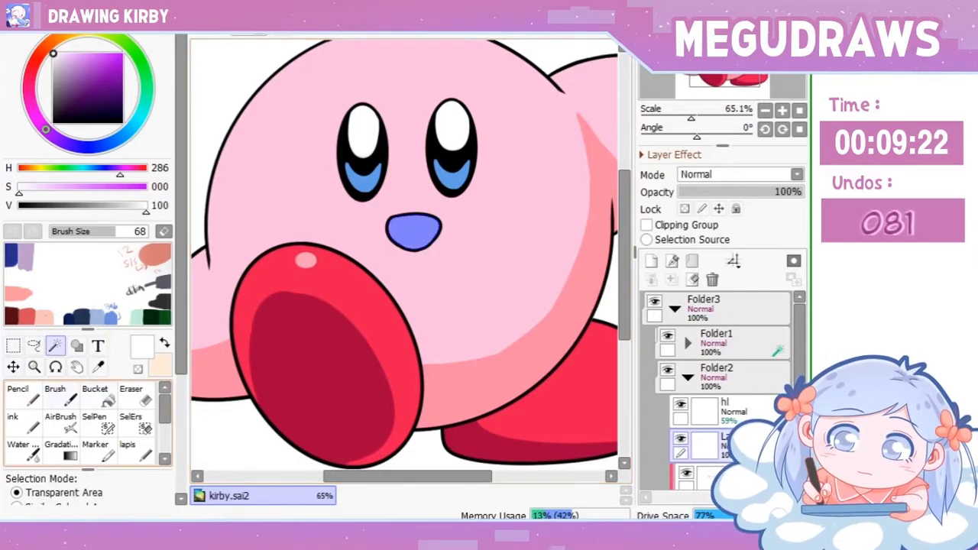
key(ctrl+d)
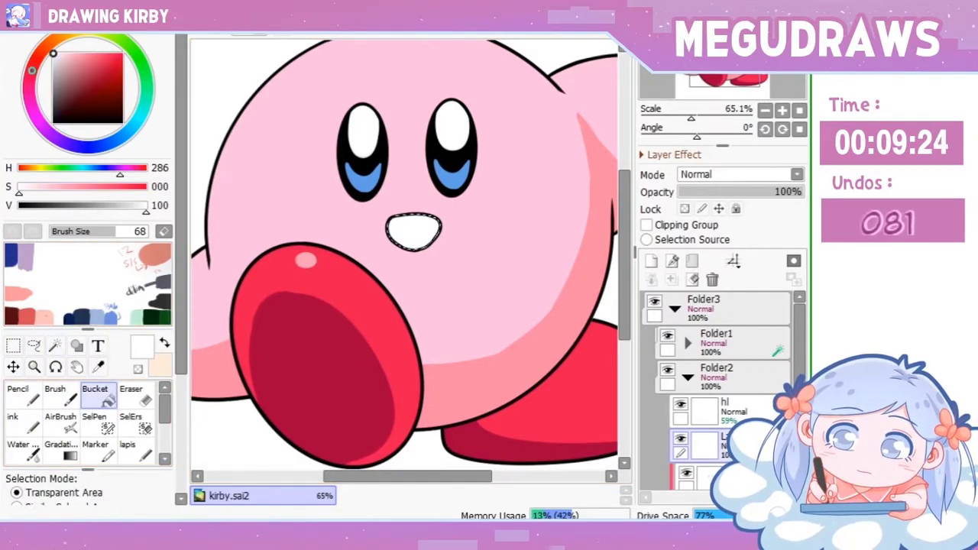
- Fill the selected mouth interior with dark red (H 347, S 41, V 60)
click(84, 80)
click(82, 80)
click(23, 421)
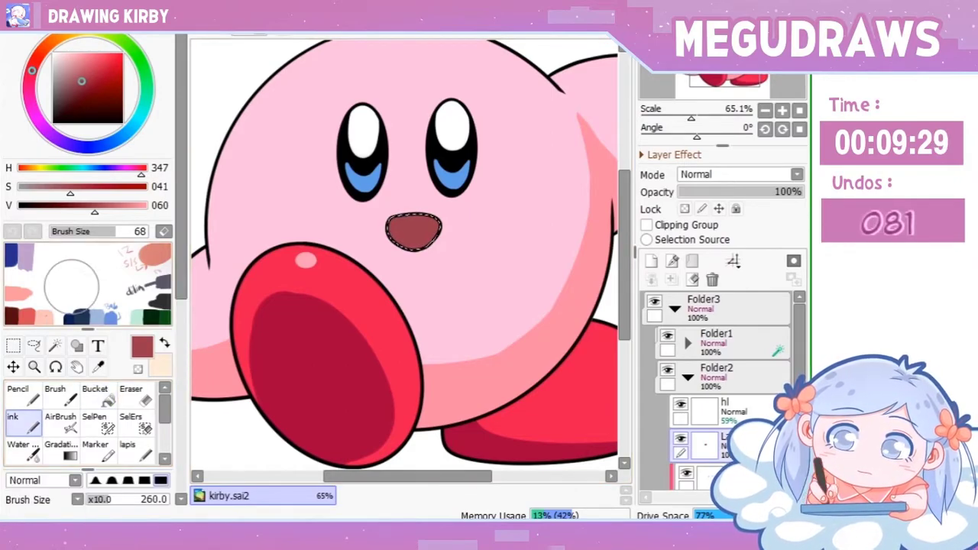
- Paint a pink tongue (H 347, S 39, V 96) in the lower mouth with the ink brush at 260, and clear the selection
click(77, 56)
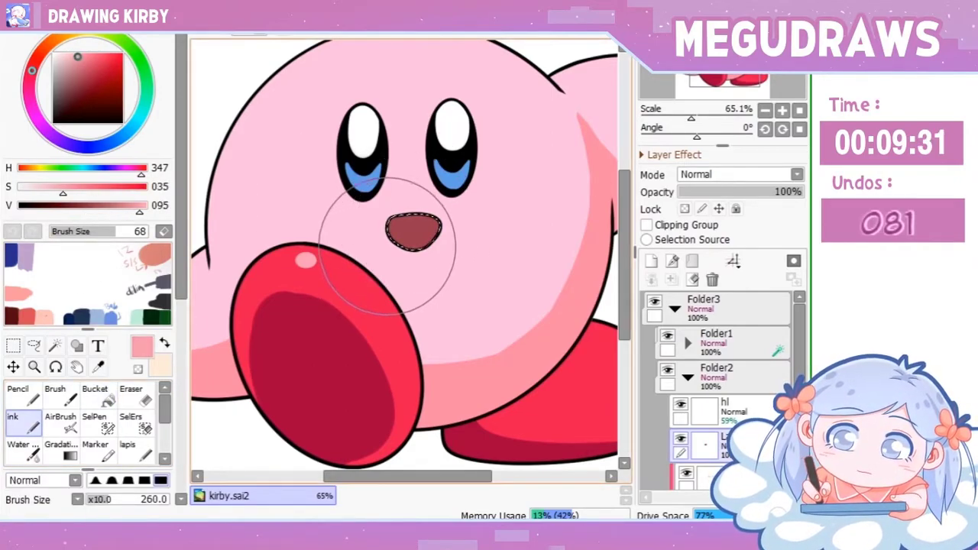
key(ctrl+z)
key(ctrl+y)
key(ctrl+z)
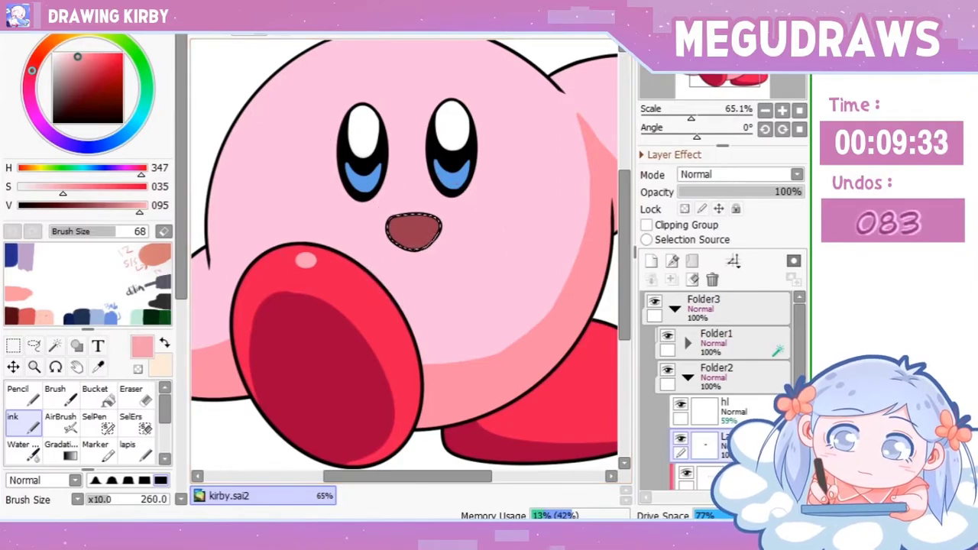
click(72, 55)
mouse_move(356, 212)
mouse_down()
mouse_move(397, 229)
mouse_move(316, 201)
mouse_up()
click(79, 56)
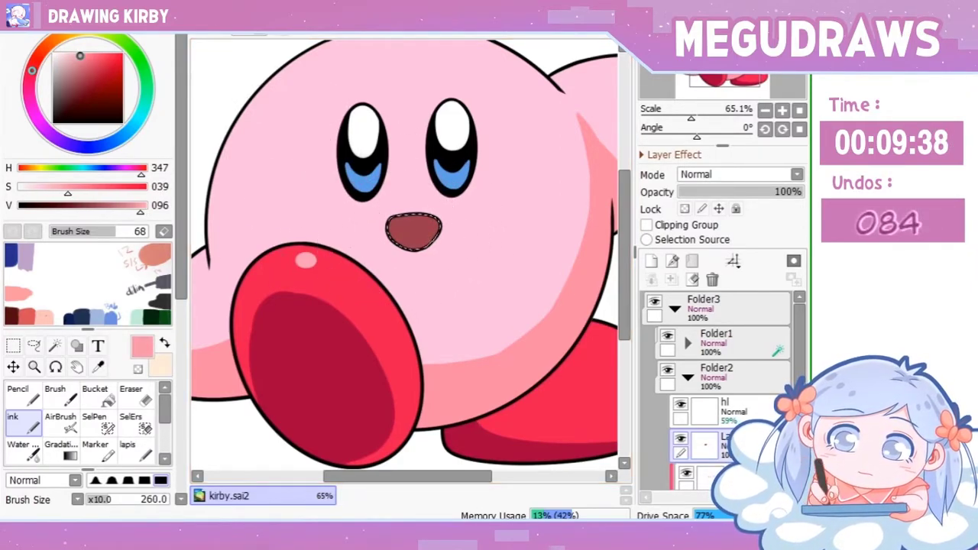
drag(444, 252, 399, 239)
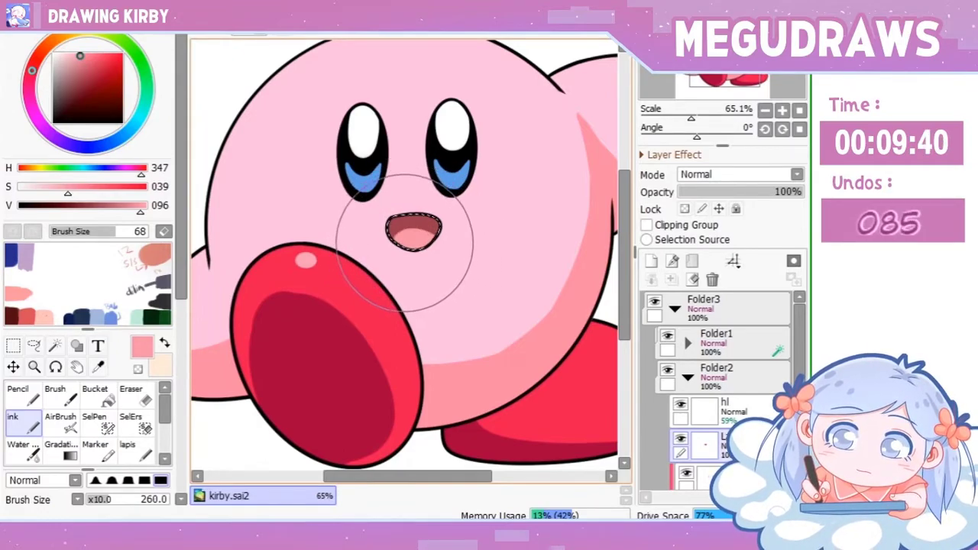
click(339, 229)
key(n)
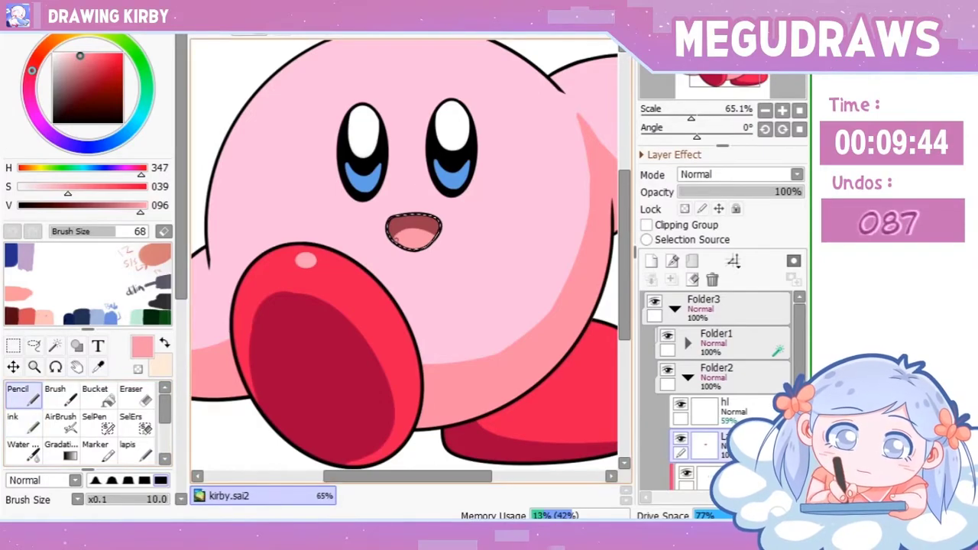
key(ctrl+d)
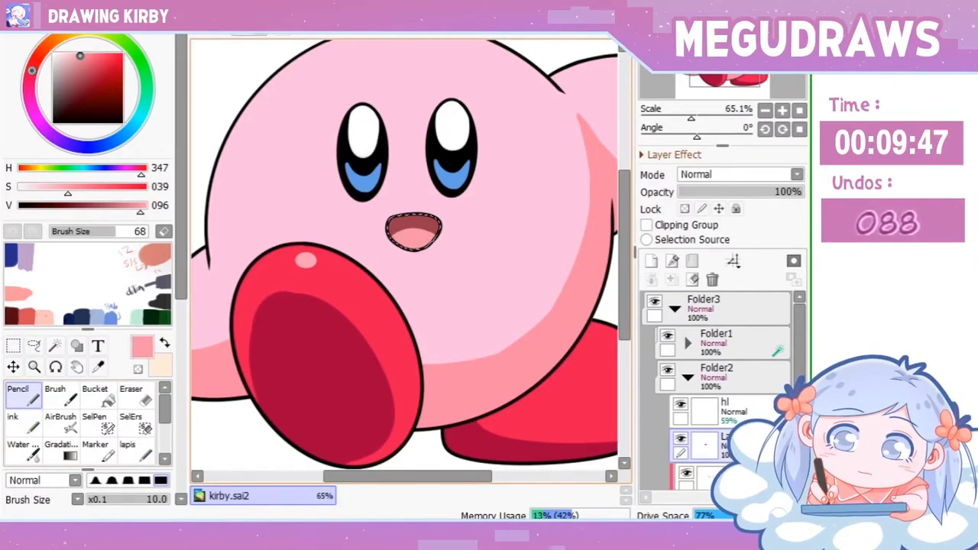
- Select the whole character's silhouette and add a new layer beneath the collapsed line art and colour folders
key(ctrl+minus)
click(687, 377)
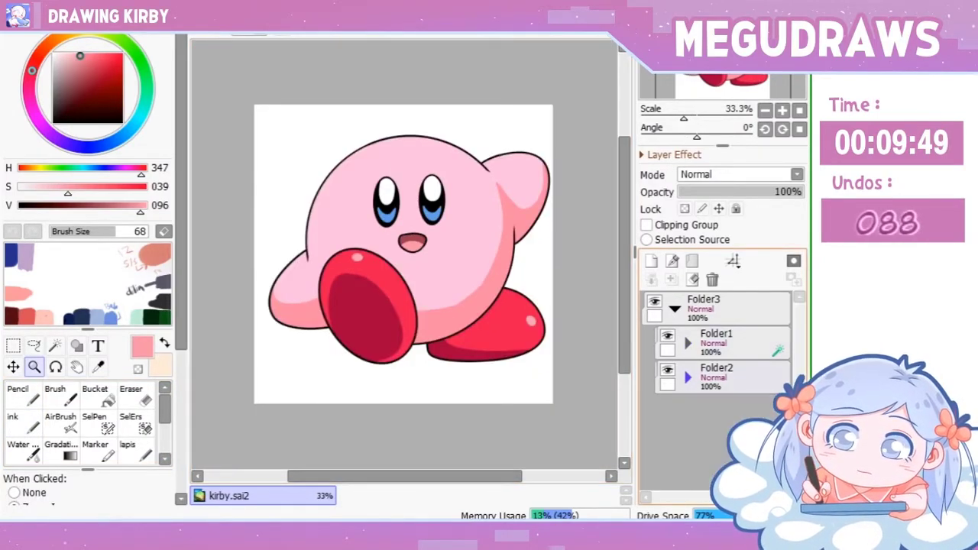
ctrl+click(683, 343)
key(ctrl+shift+n)
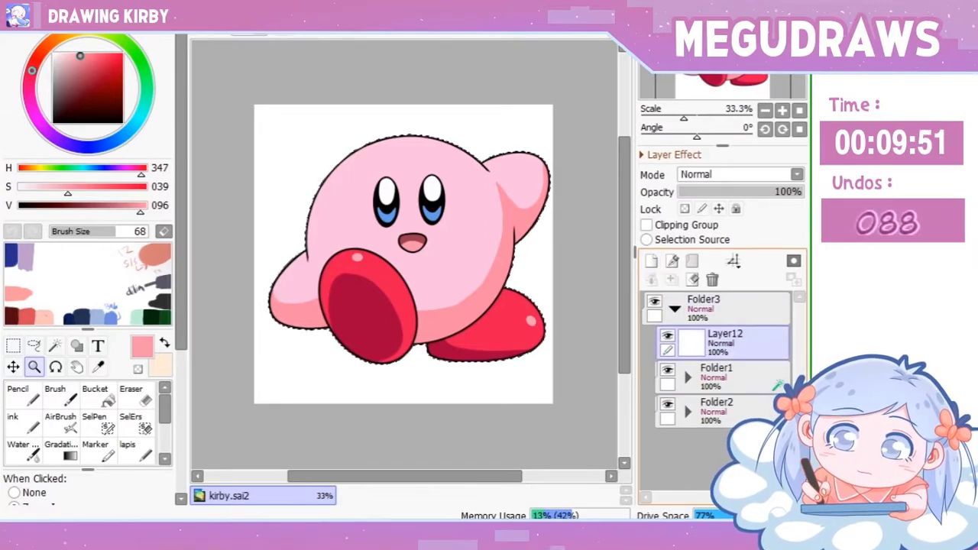
drag(688, 345, 687, 426)
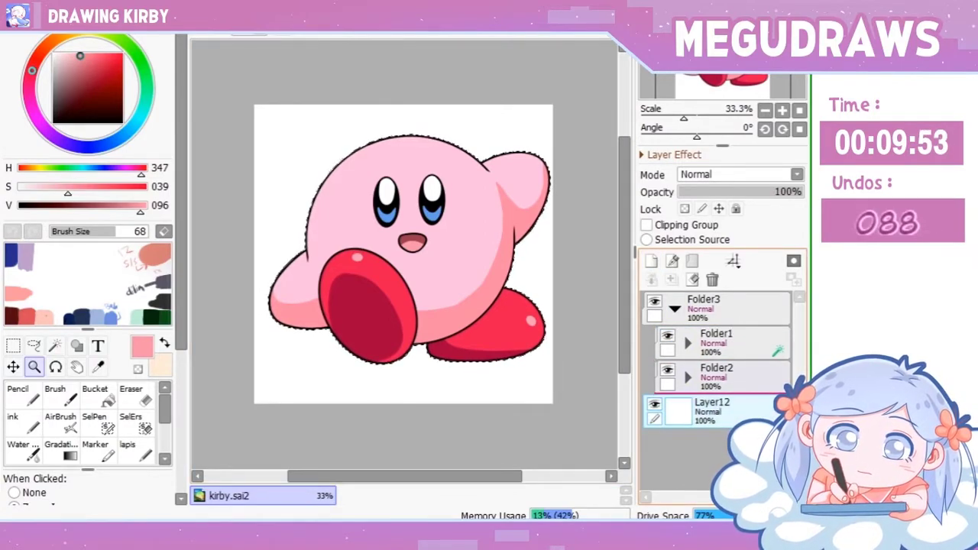
- Fill the character's silhouette with black on the new bottom layer and hide that layer
key(ctrl+u)
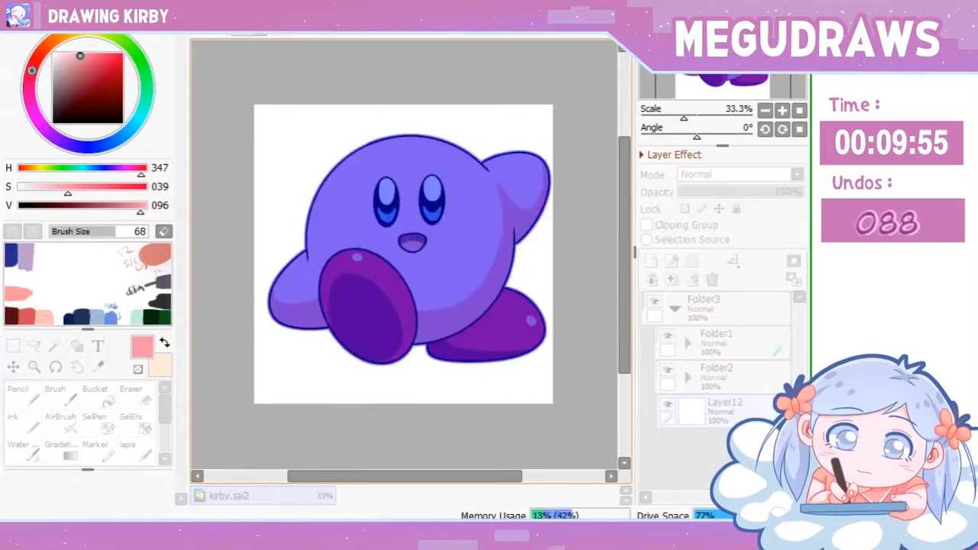
key(Escape)
click(95, 393)
click(53, 122)
key(ctrl+d)
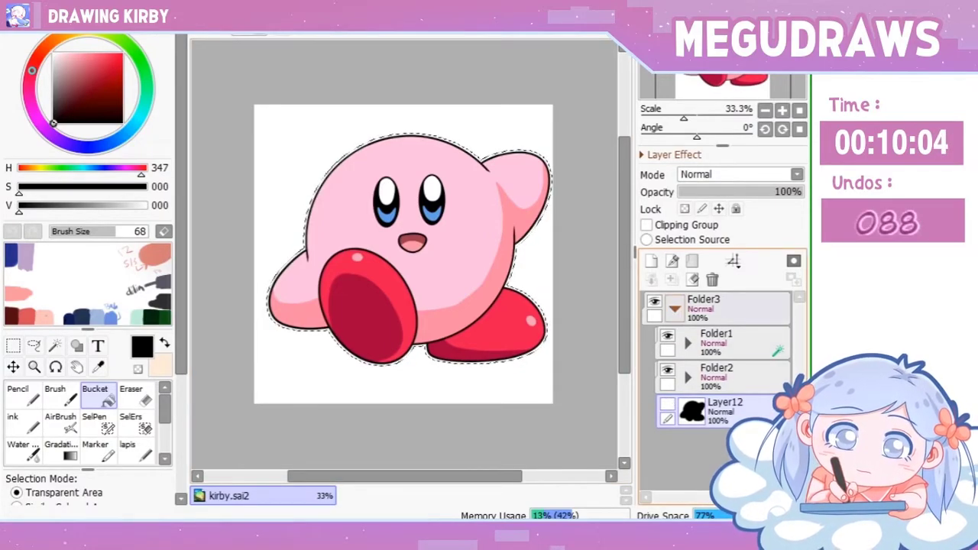
- Add a layer above the hidden silhouette and fill the outward-expanded silhouette selection with black to form a thick outer outline
click(651, 260)
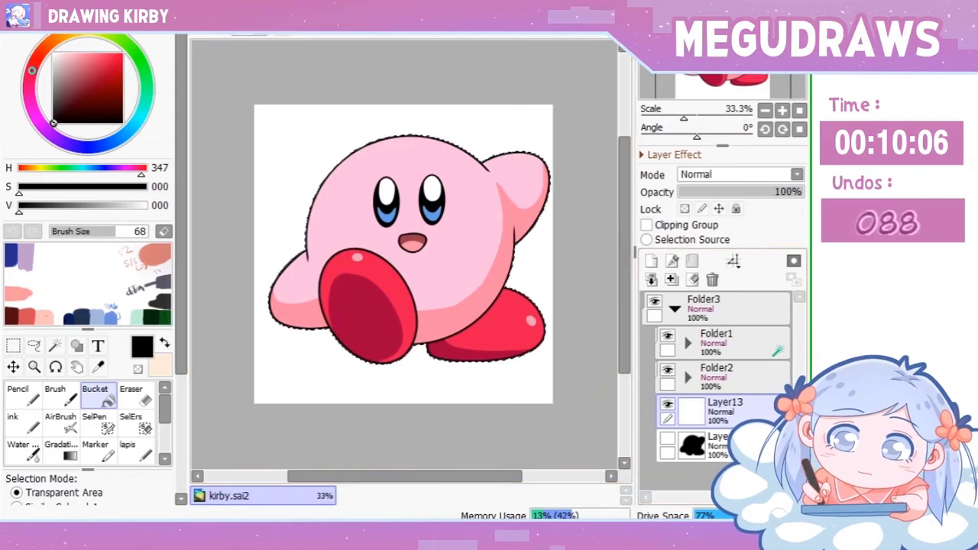
key(ctrl+u)
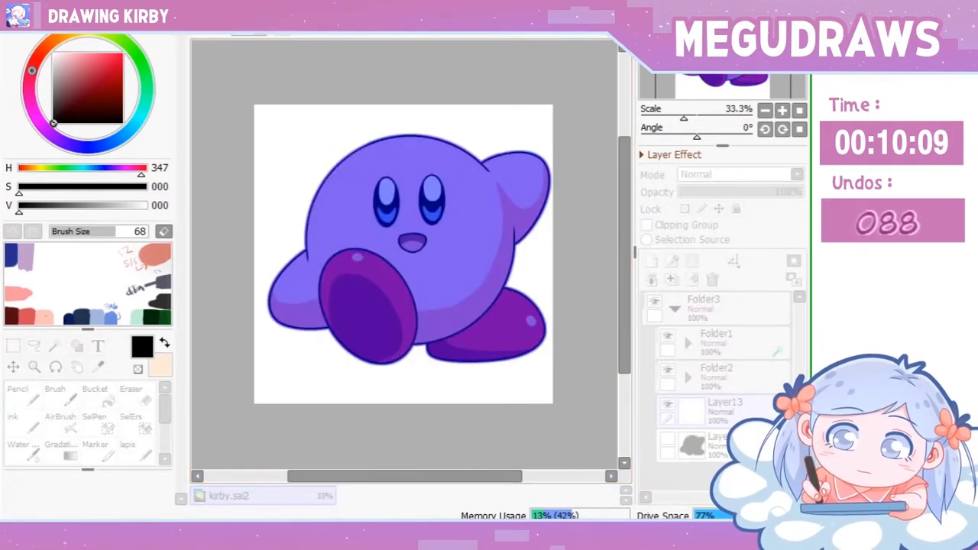
key(Return)
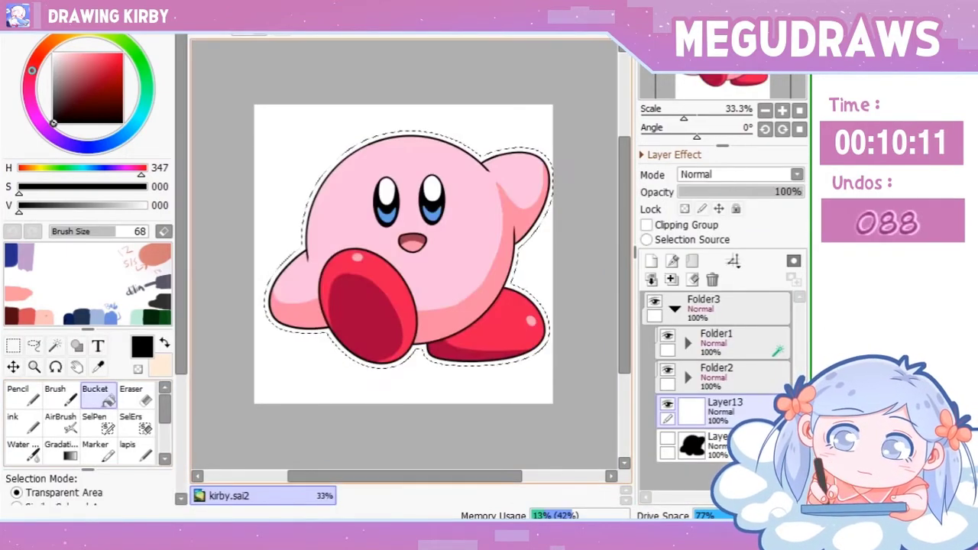
key(v)
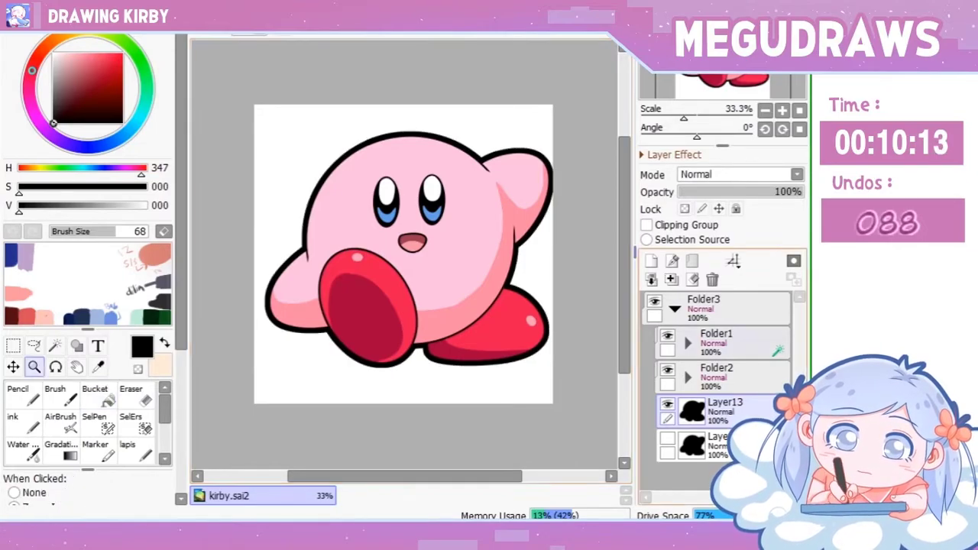
- Move the whole character folder slightly left and down on the canvas
click(673, 305)
drag(405, 267, 398, 275)
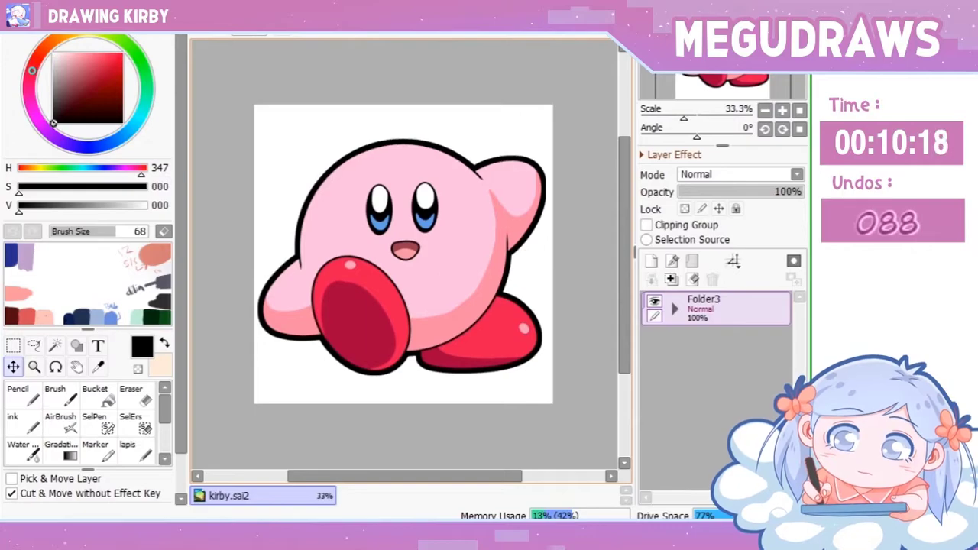
click(673, 308)
- Clear the outer outline layer and refill the expanded silhouette selection with black so the outline matches the moved character
click(725, 411)
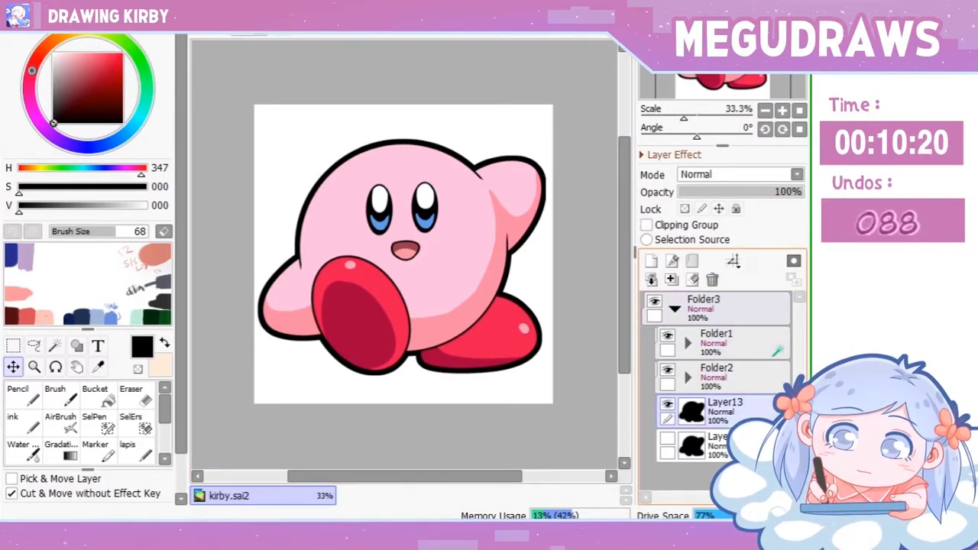
click(712, 278)
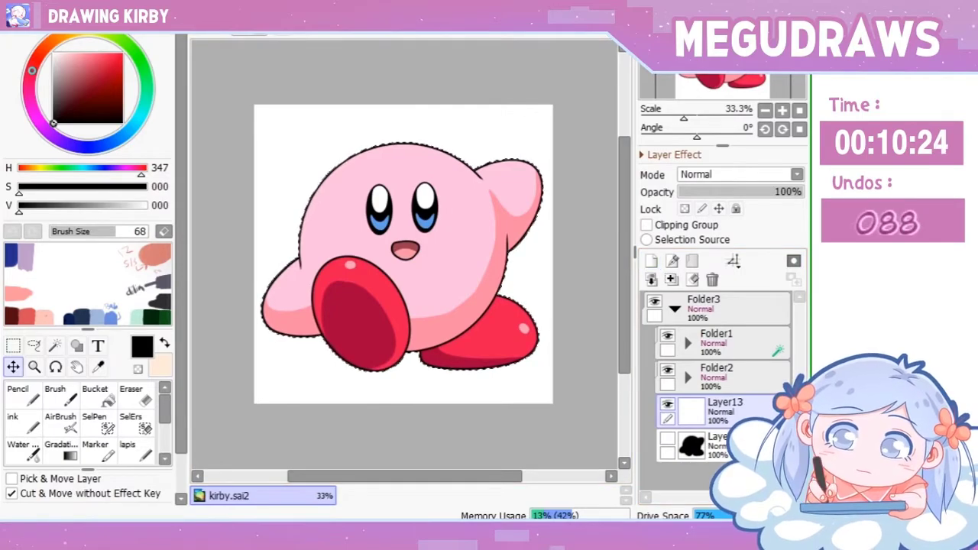
key(ctrl+u)
key(Escape)
click(94, 394)
click(405, 145)
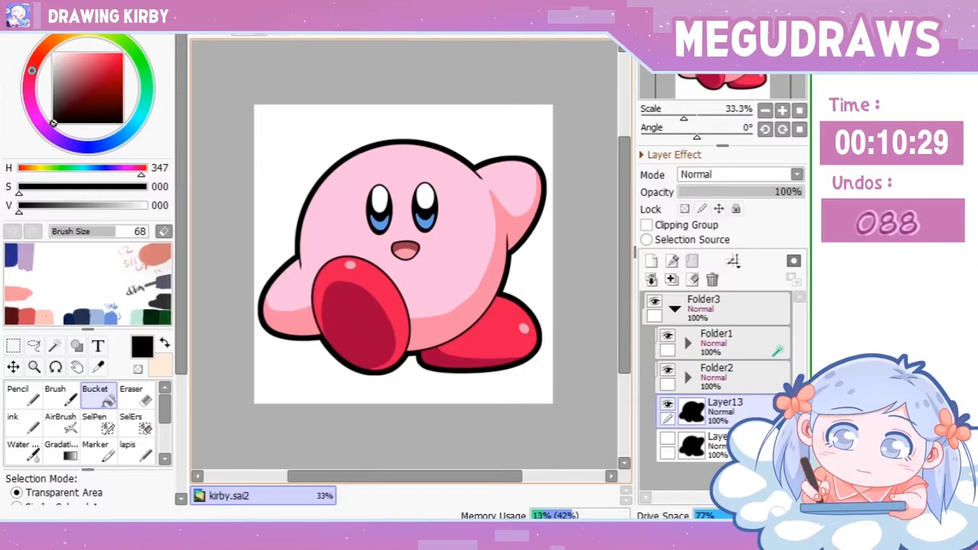
- Paint an oval pink blush (H 356, S 29, V 100) on each cheek on the body's Multiply shading layer with the ink brush
click(13, 416)
click(729, 431)
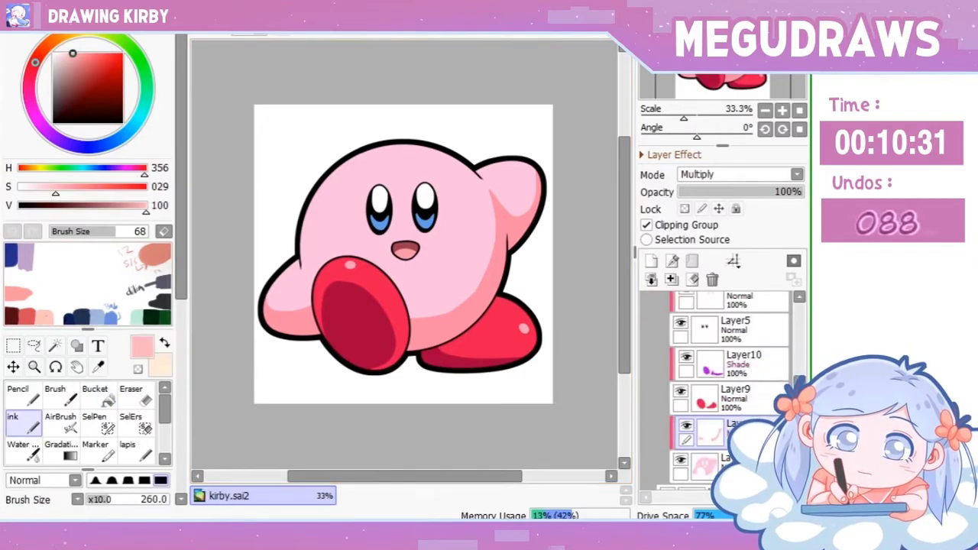
drag(340, 232, 353, 229)
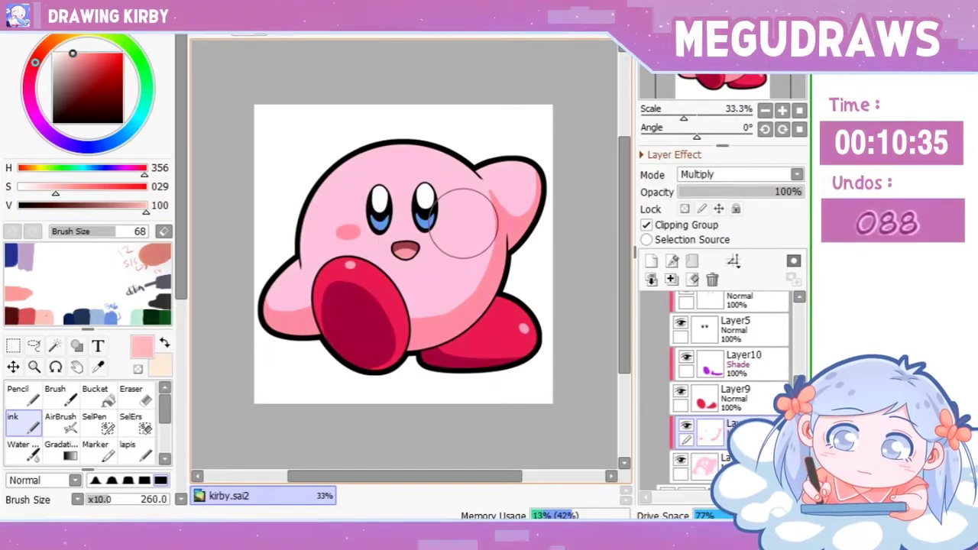
drag(443, 230, 463, 229)
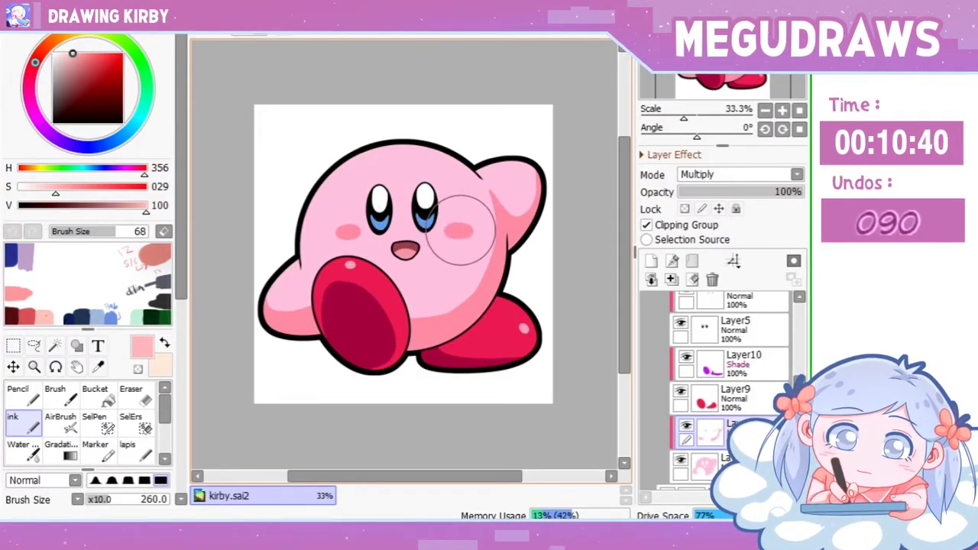
- Select the blush on the cheek nearest the raised arm with a size 90 selection pen and nudge it slightly up and toward the mouth
click(94, 419)
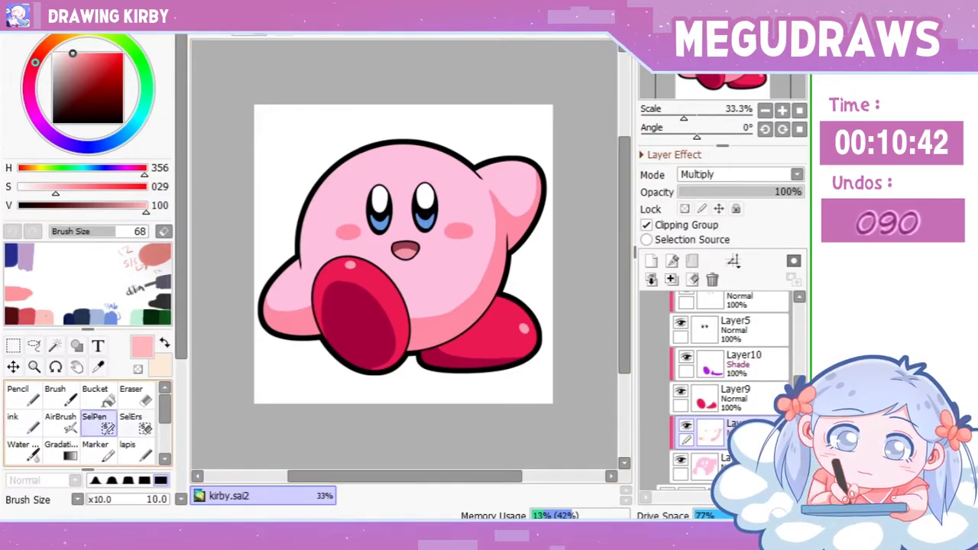
scroll(95, 419, down, 2)
scroll(95, 367, down, 2)
click(126, 397)
drag(449, 235, 470, 228)
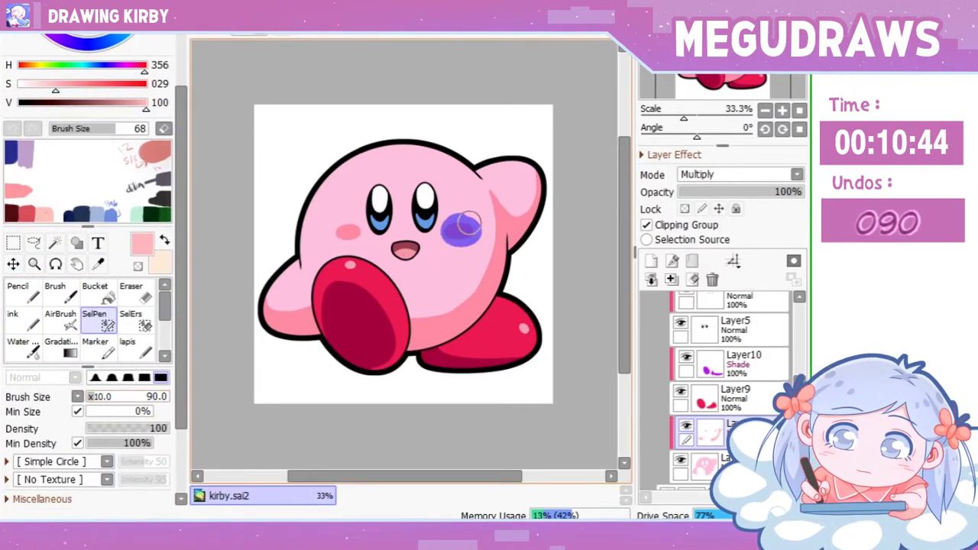
key(m)
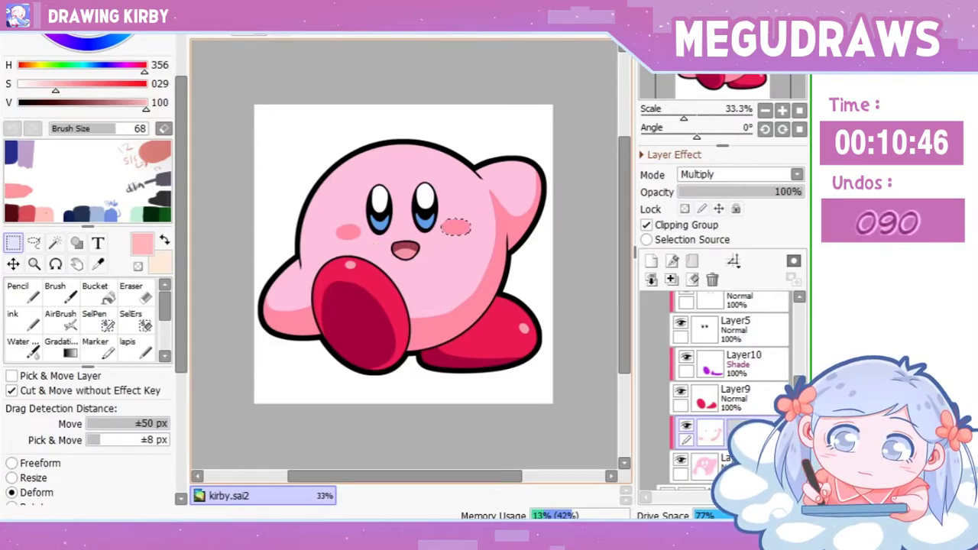